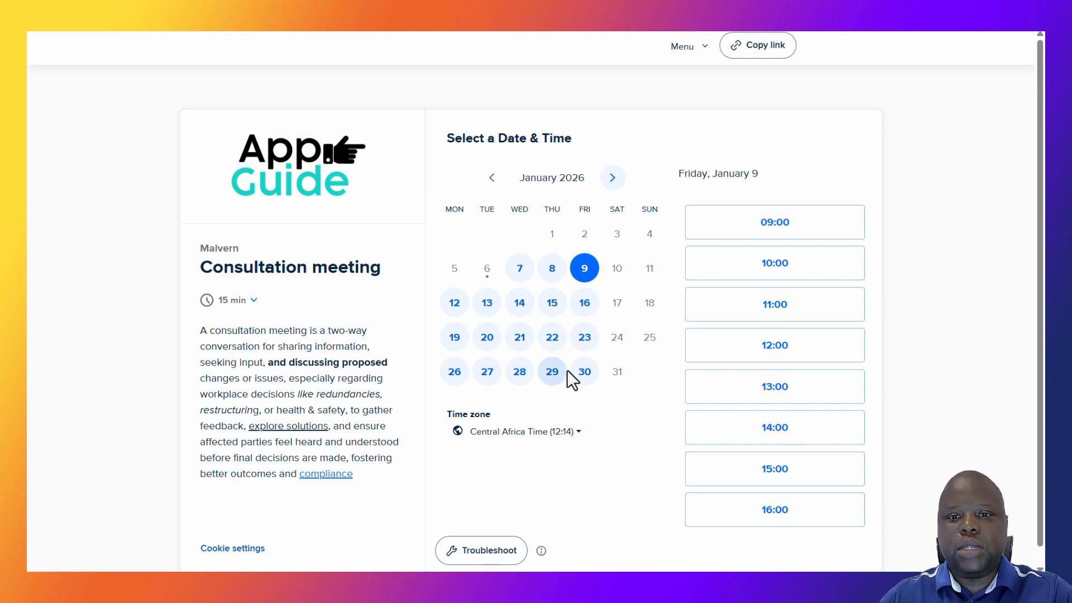
- Select the 09:00 slot on Friday, January 9 and continue to the booking details form
left_click(749, 234)
left_click(832, 241)
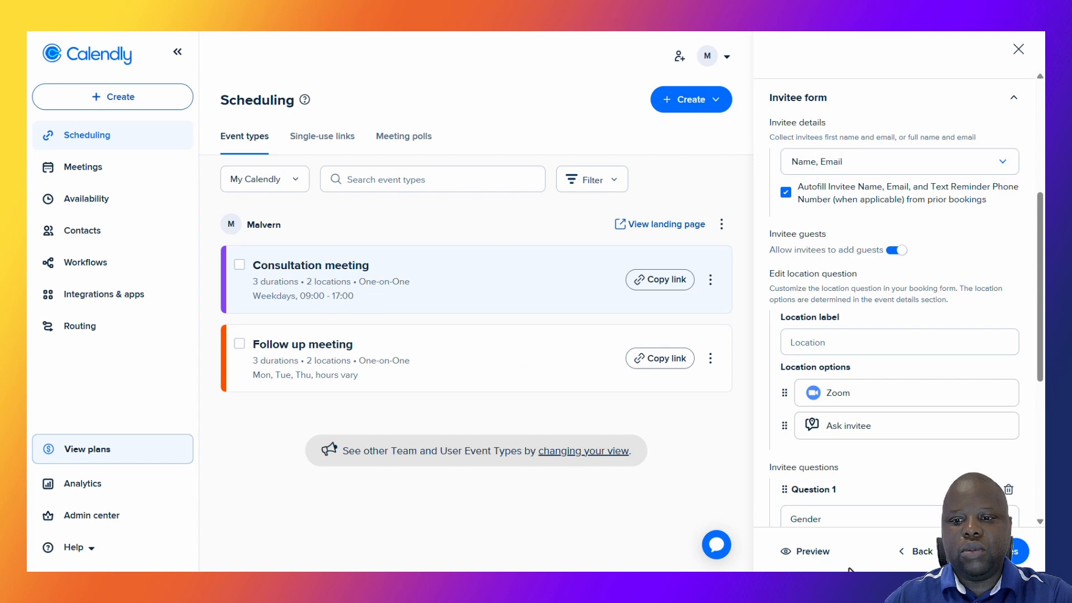
- Return to the Consultation meeting overview, show its additional options and expand the Invitee form settings
left_click(916, 551)
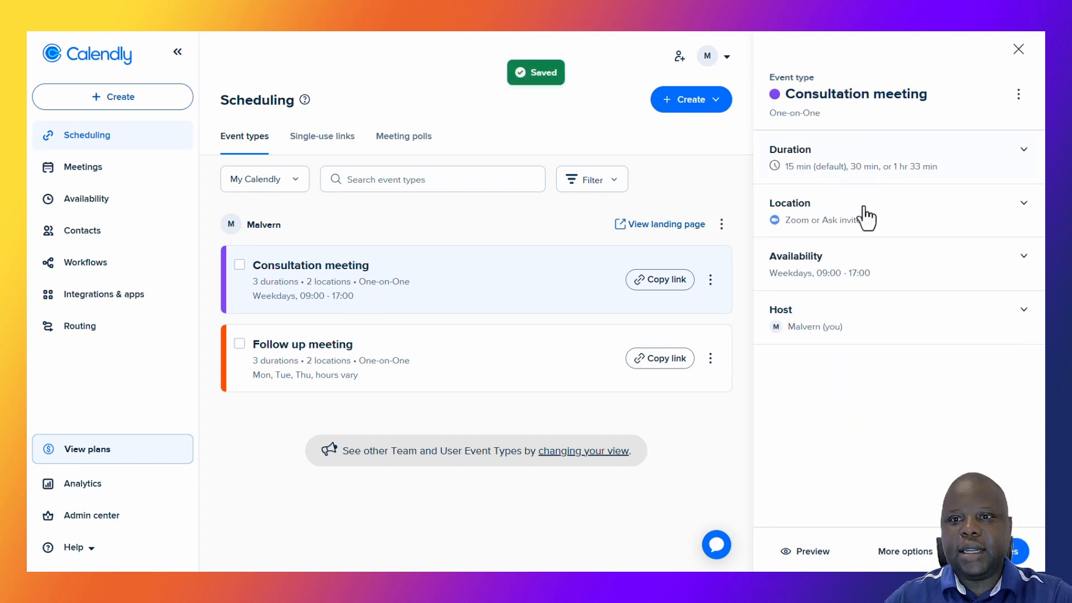
left_click(902, 551)
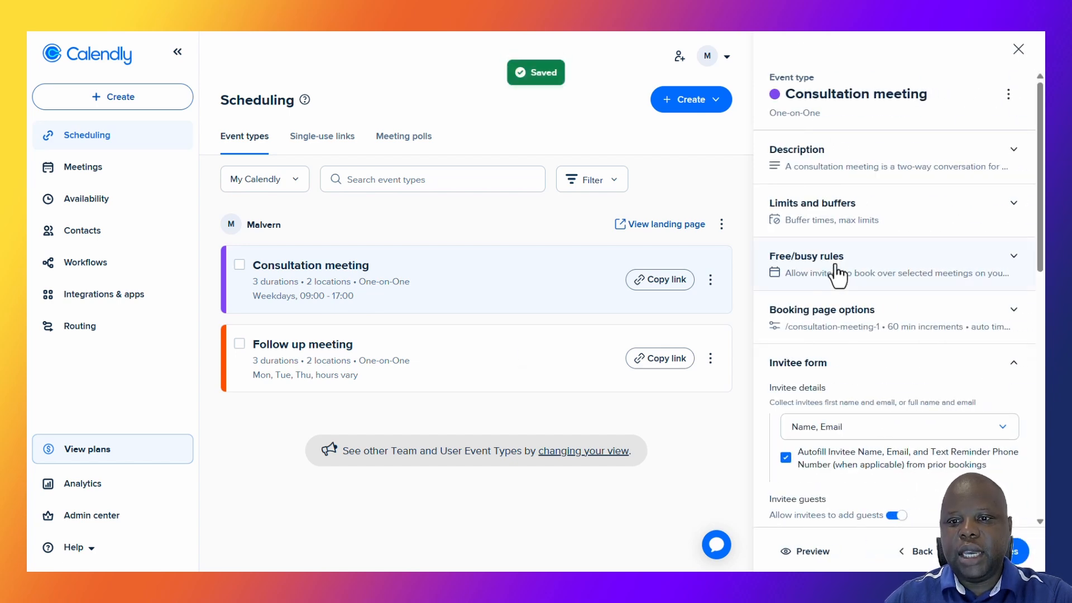
scroll(832, 290, "down", 1)
left_click(821, 306)
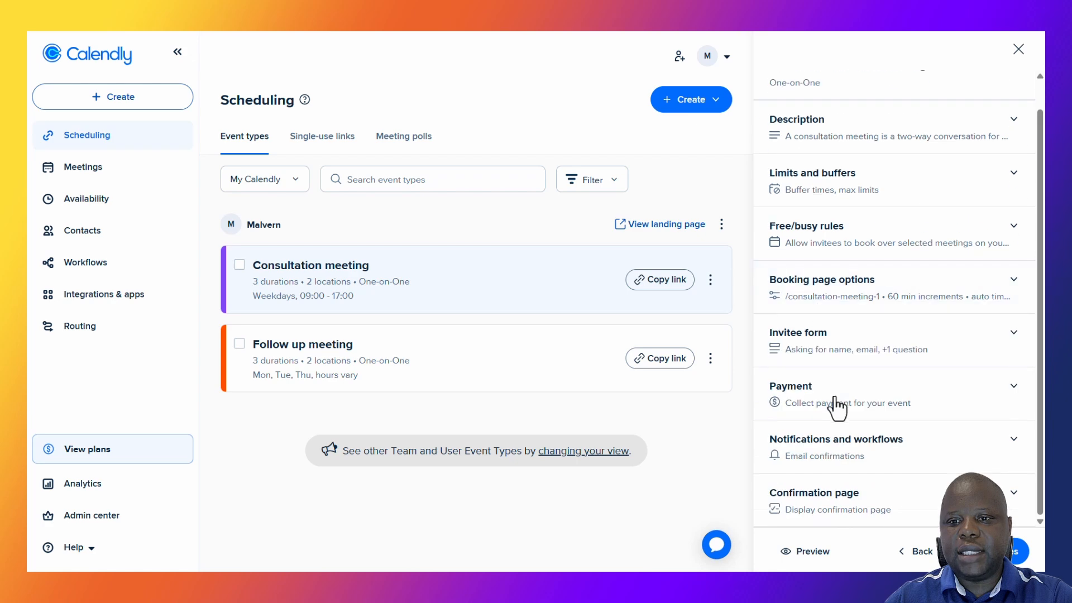
left_click(814, 347)
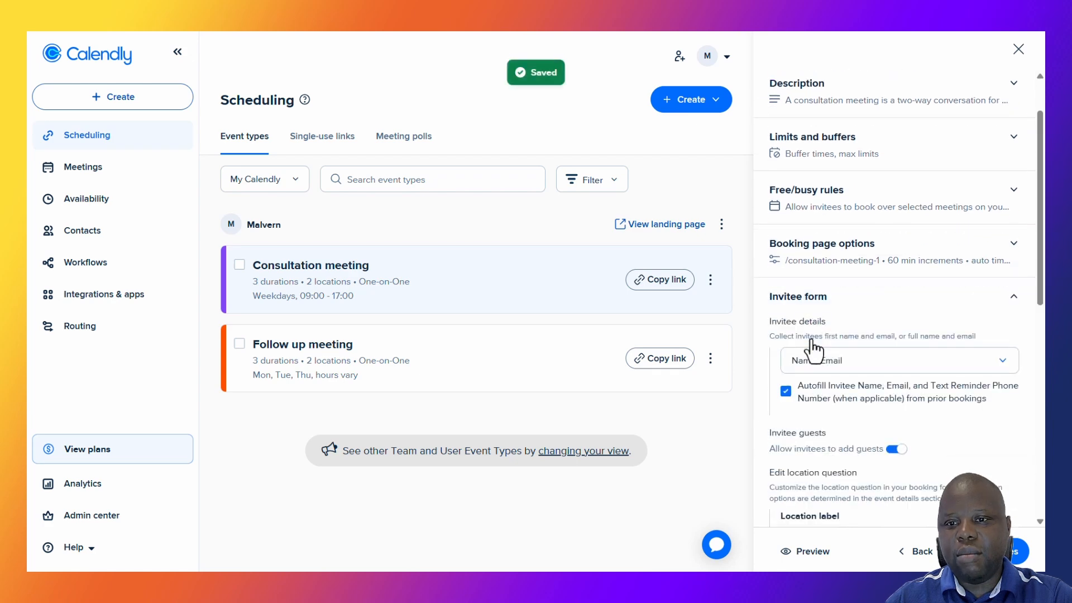
scroll(813, 346, "down", 3)
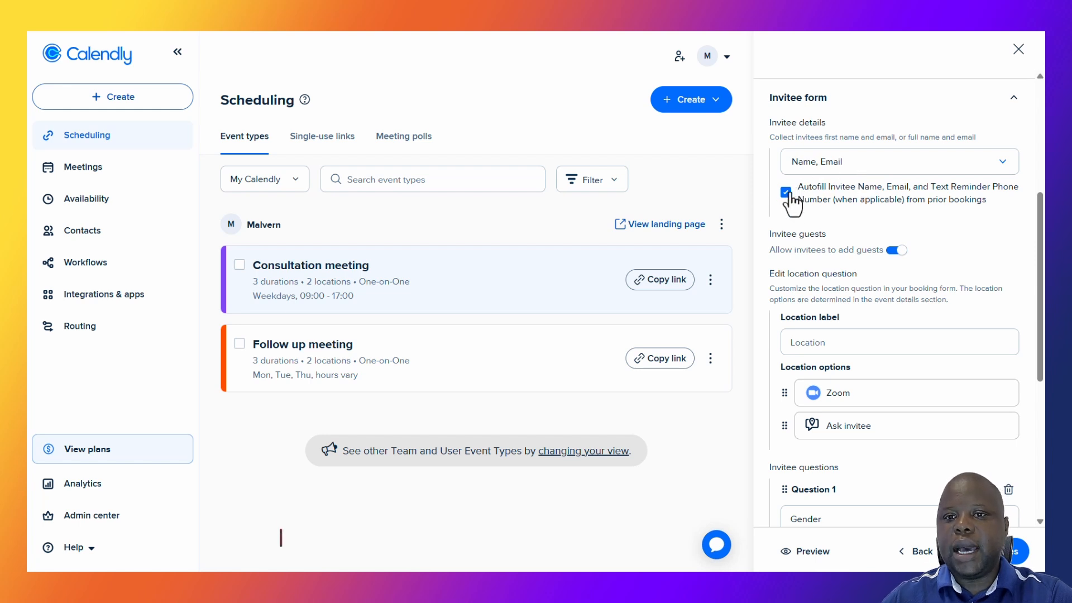
- Set the invitee details to First Name, Last Name, Email, switching autofill from prior bookings off and back on
left_click(811, 168)
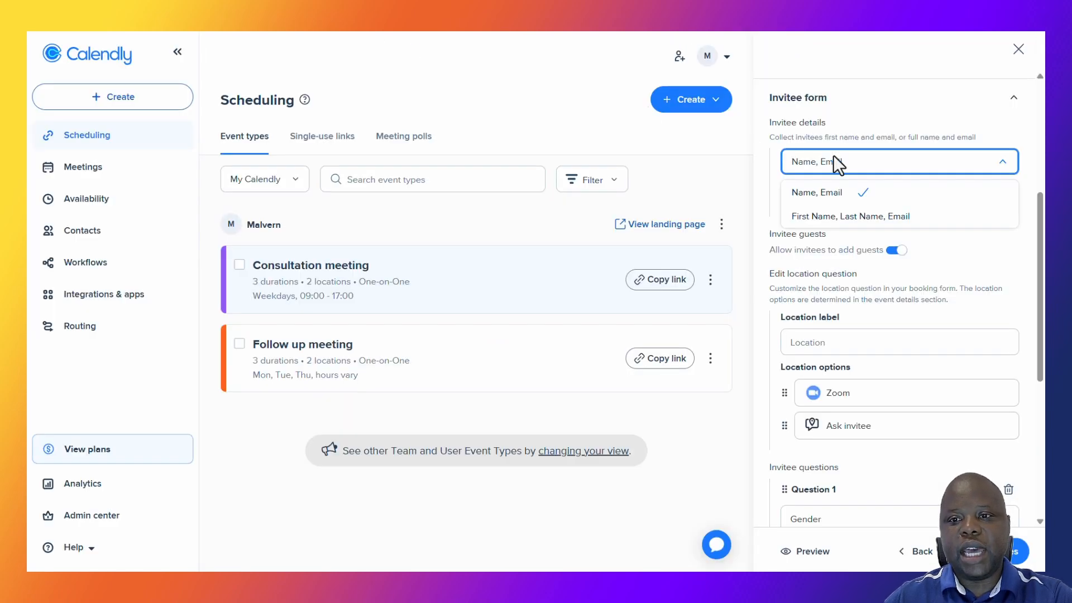
left_click(868, 217)
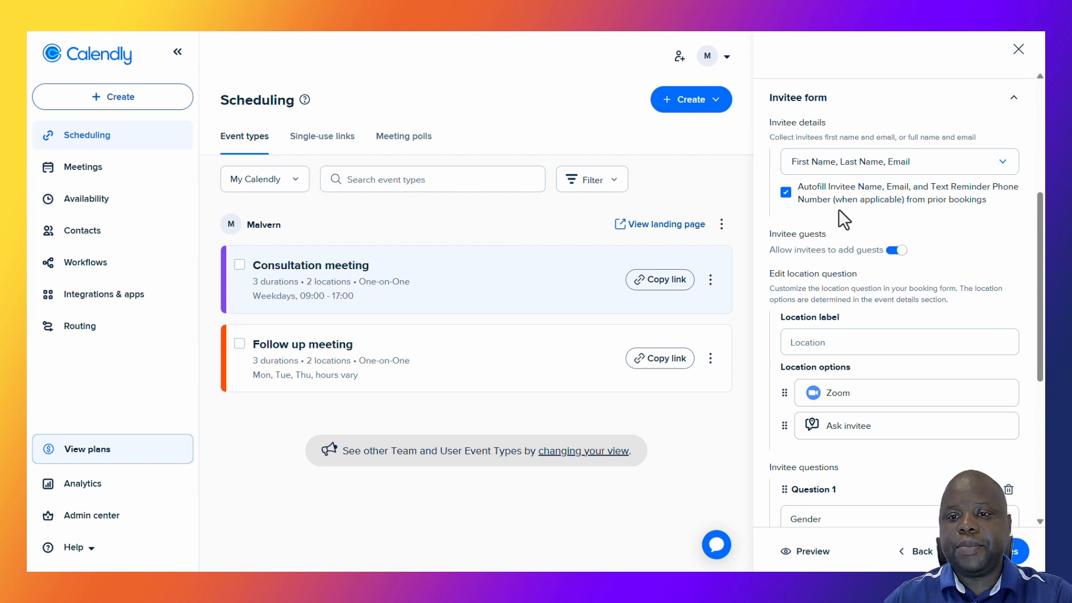
left_click(786, 196)
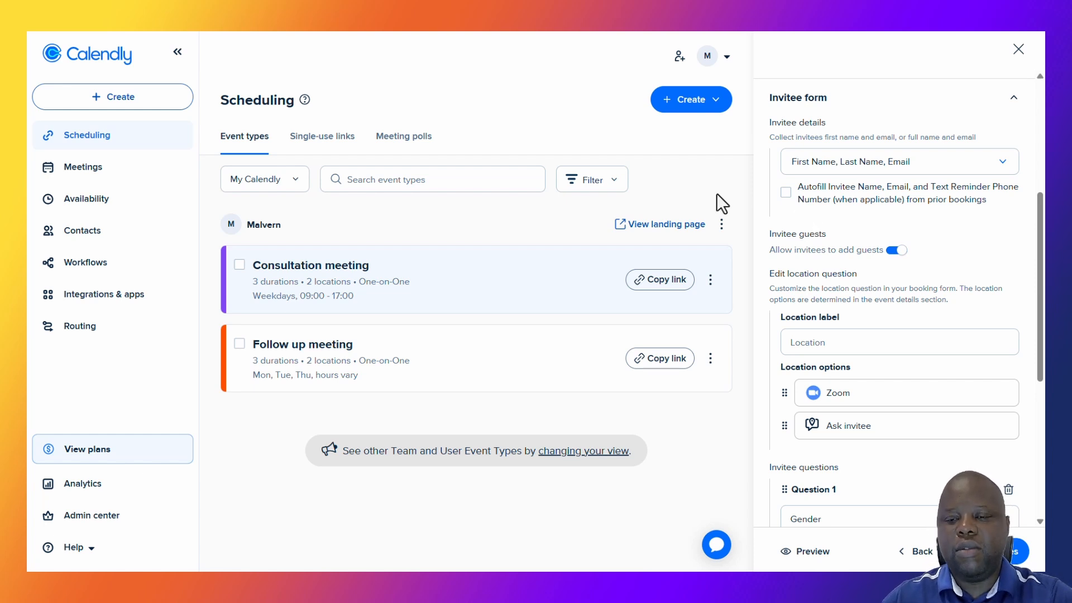
left_click(785, 194)
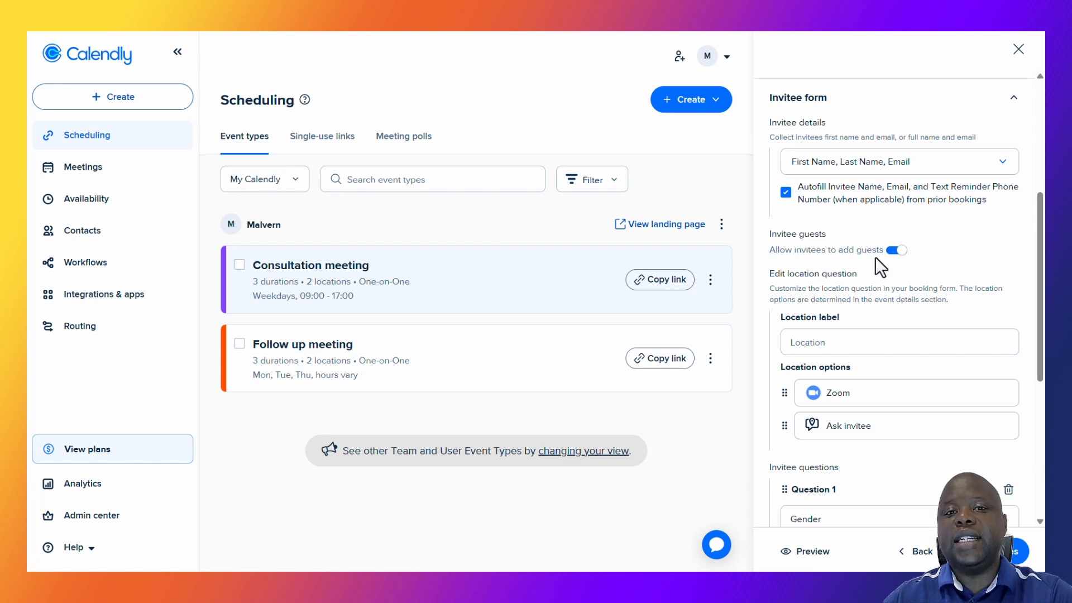
- Disallow invitees from adding guests and open the location label for editing
left_click(891, 254)
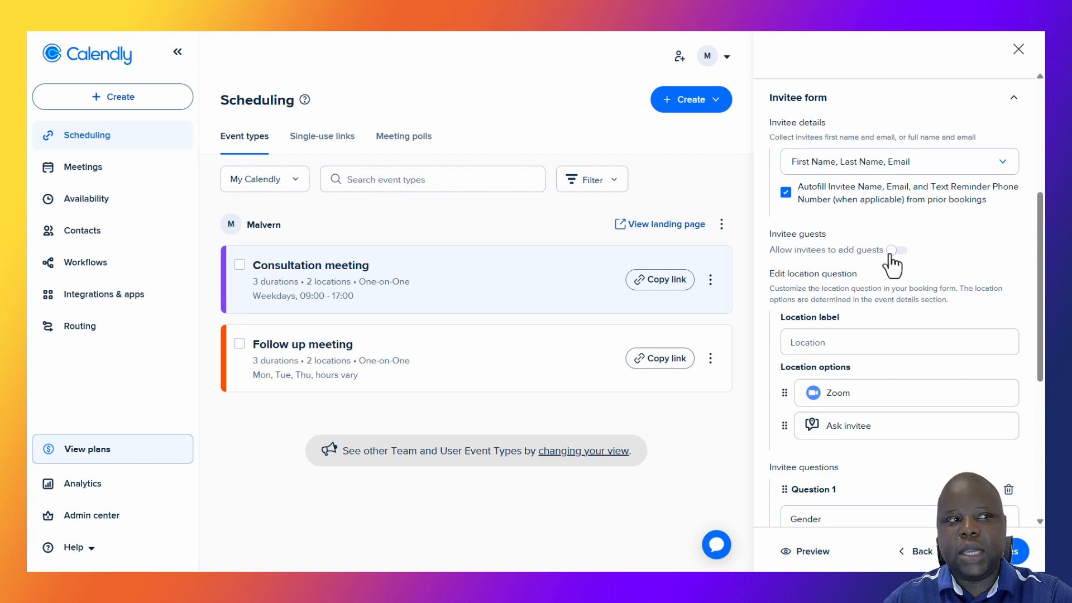
scroll(890, 263, "down", 2)
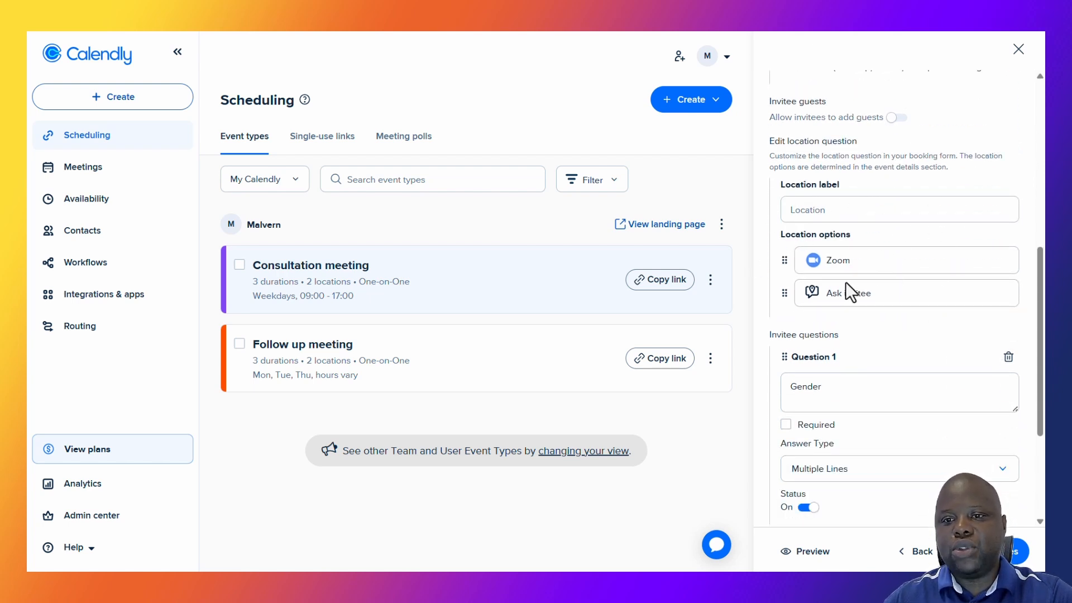
left_click(818, 211)
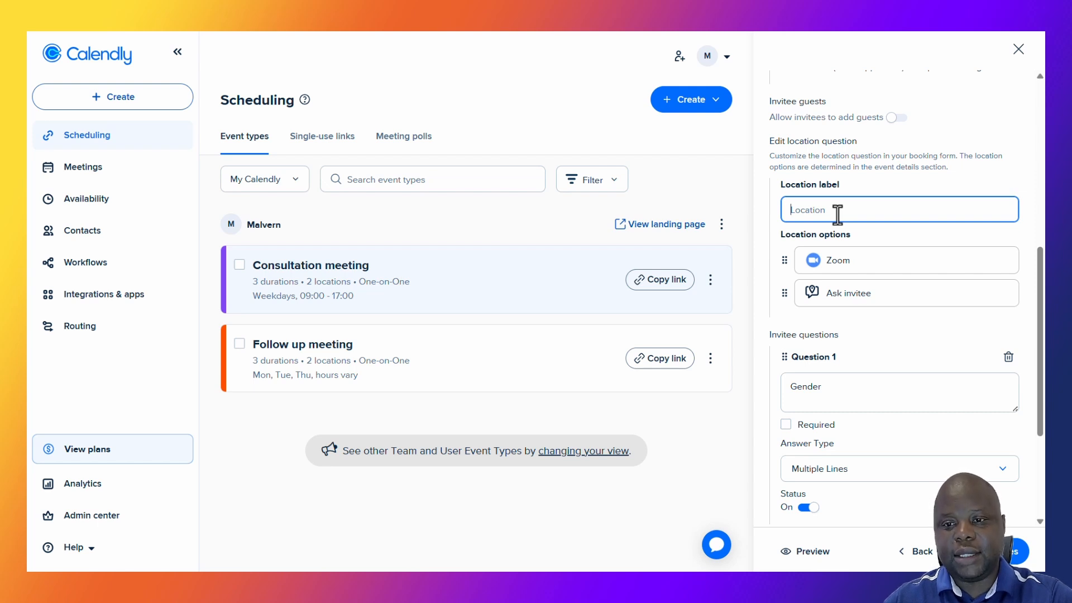
scroll(837, 214, "down", 3)
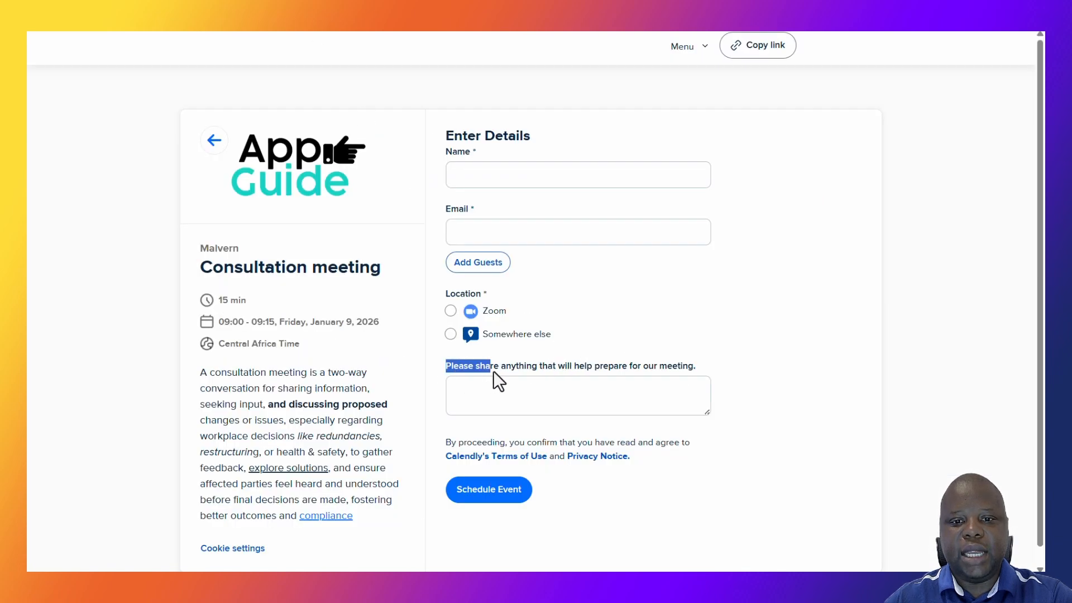
- Replace Question 1 with "Please share anything that will help prepare for our meeting." copied from the booking page
left_click_drag(493, 372, 658, 377)
right_click(648, 368)
left_click(663, 374)
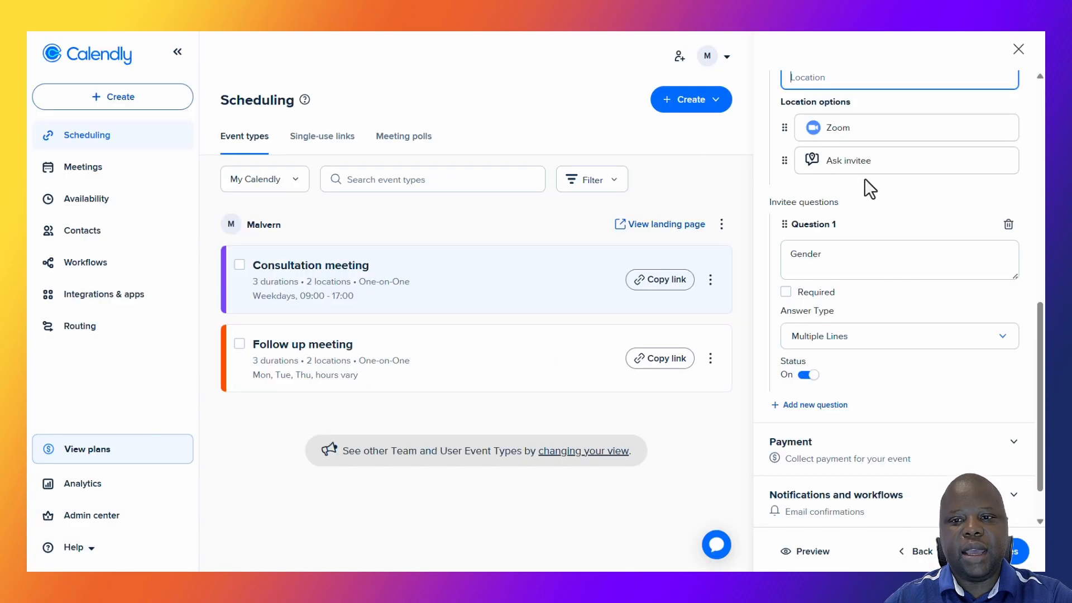
double_click(829, 261)
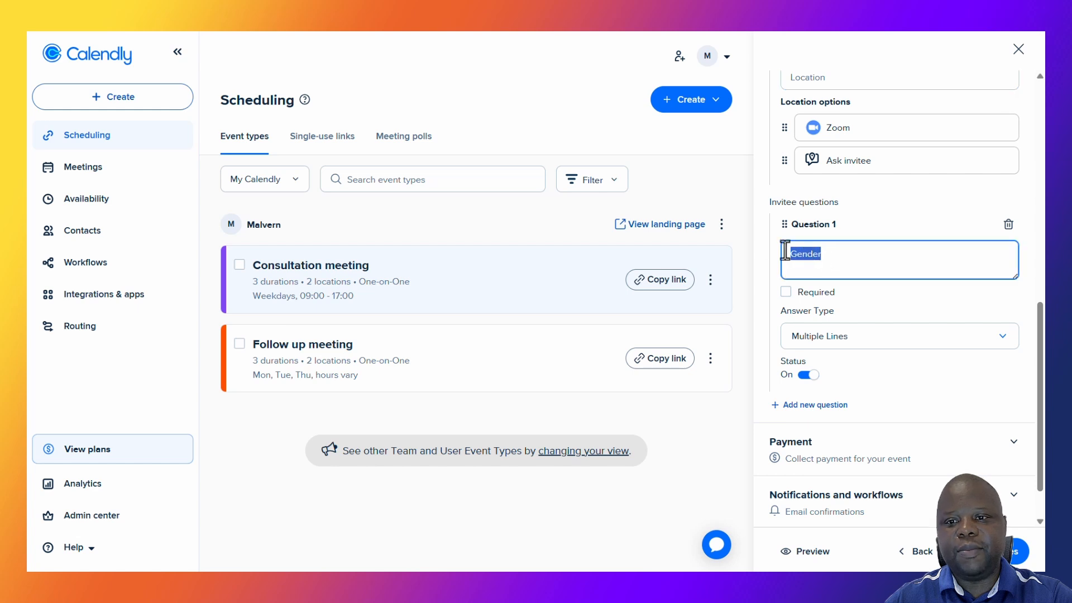
right_click(829, 268)
left_click(853, 360)
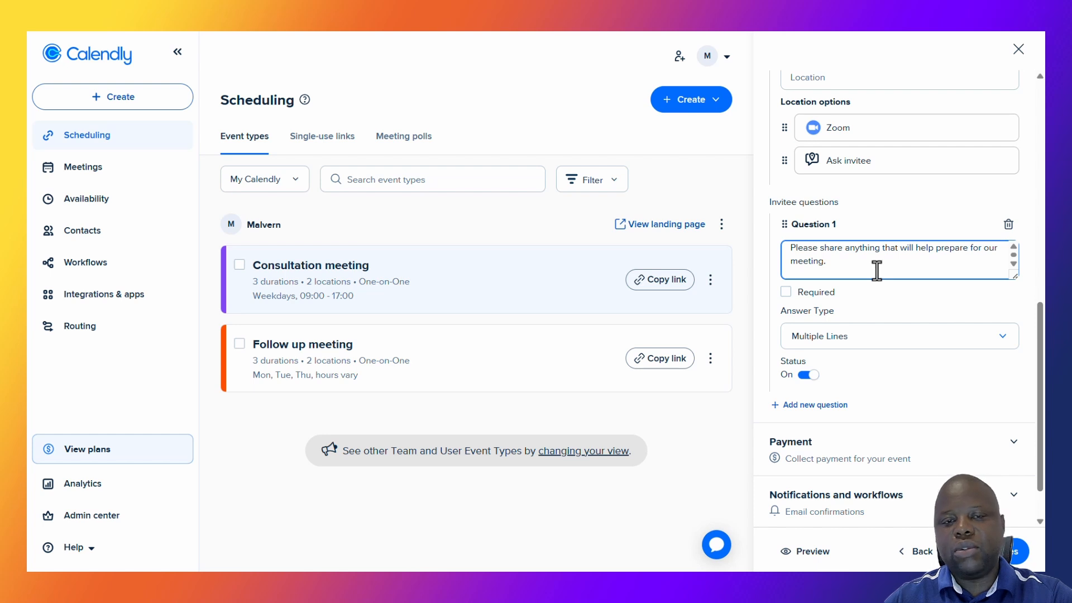
- Set the text of Question 1 to "Gender" and its answer type to Radio Buttons
left_click(858, 260)
key("ctrl+a")
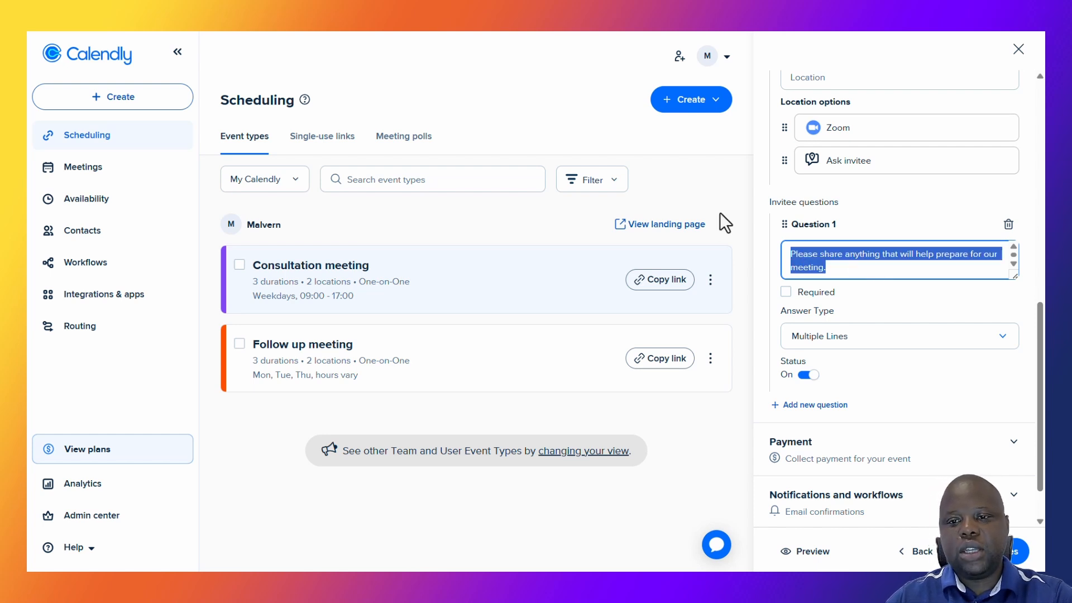
type("Gender")
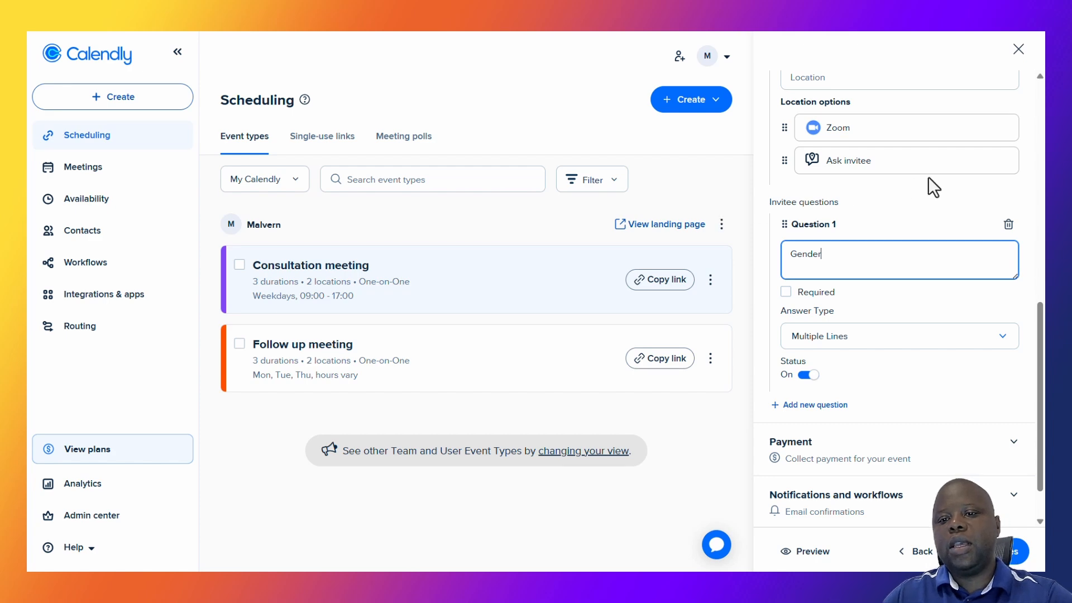
left_click(947, 305)
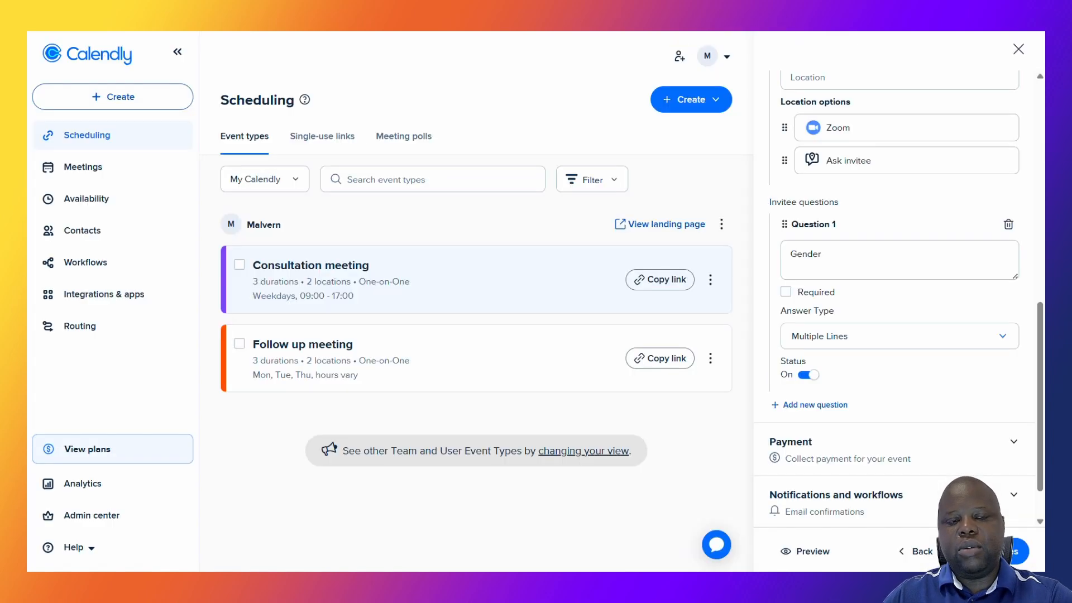
left_click(829, 338)
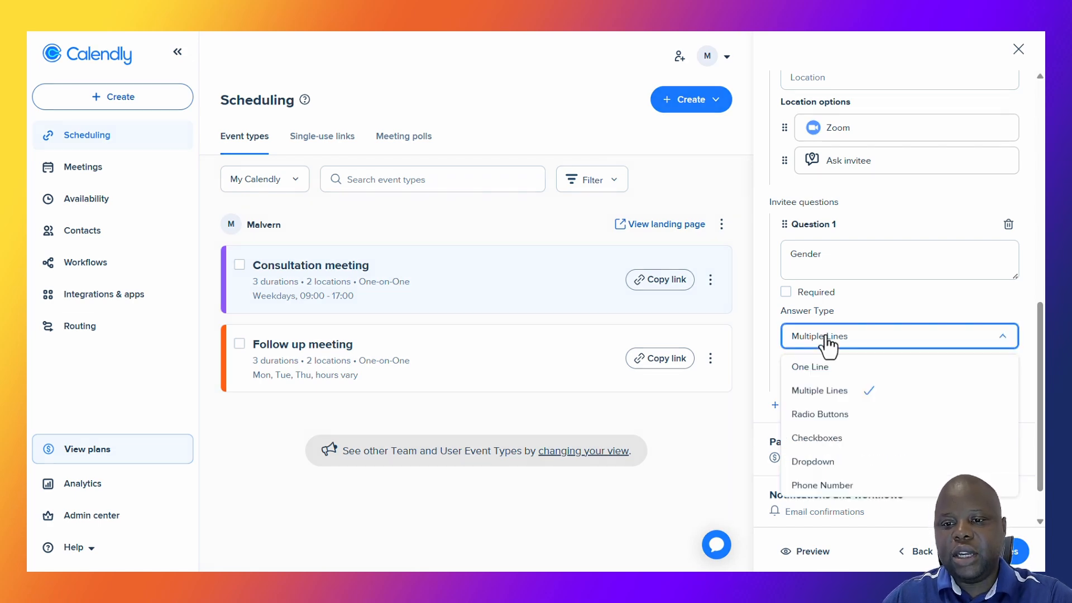
left_click(820, 415)
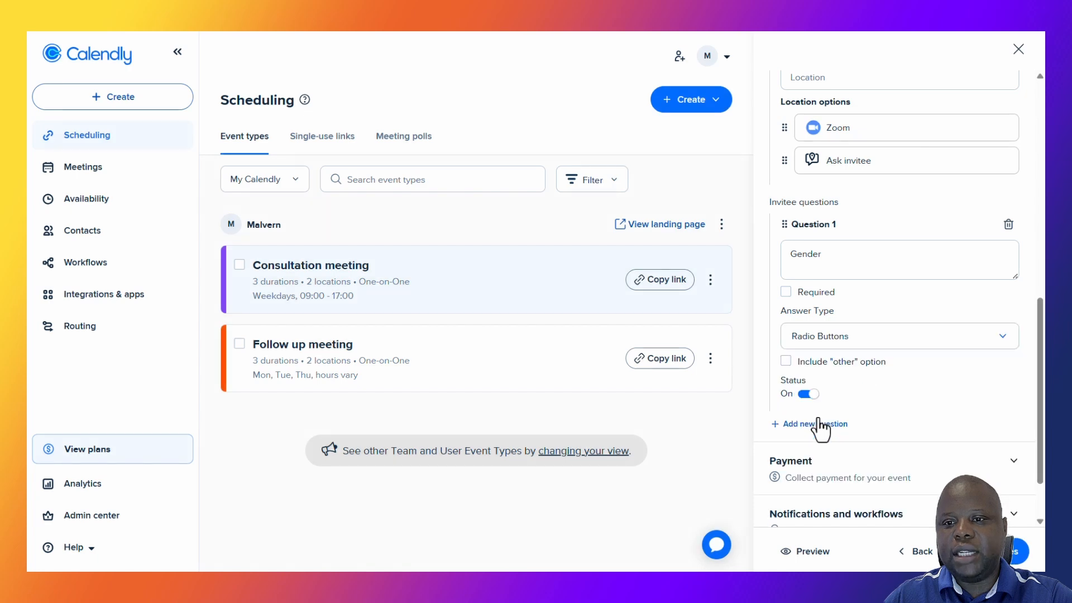
- Reduce the Gender question to two answer options, Male and Female, and make it required
scroll(787, 357, "down", 1)
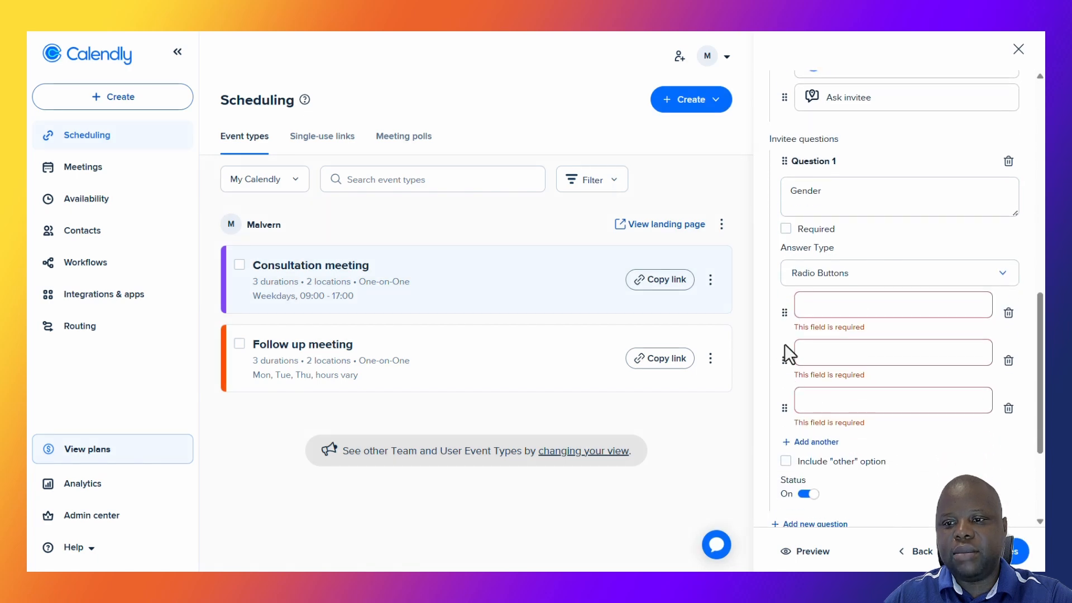
left_click(1009, 408)
left_click(877, 299)
type("Mal")
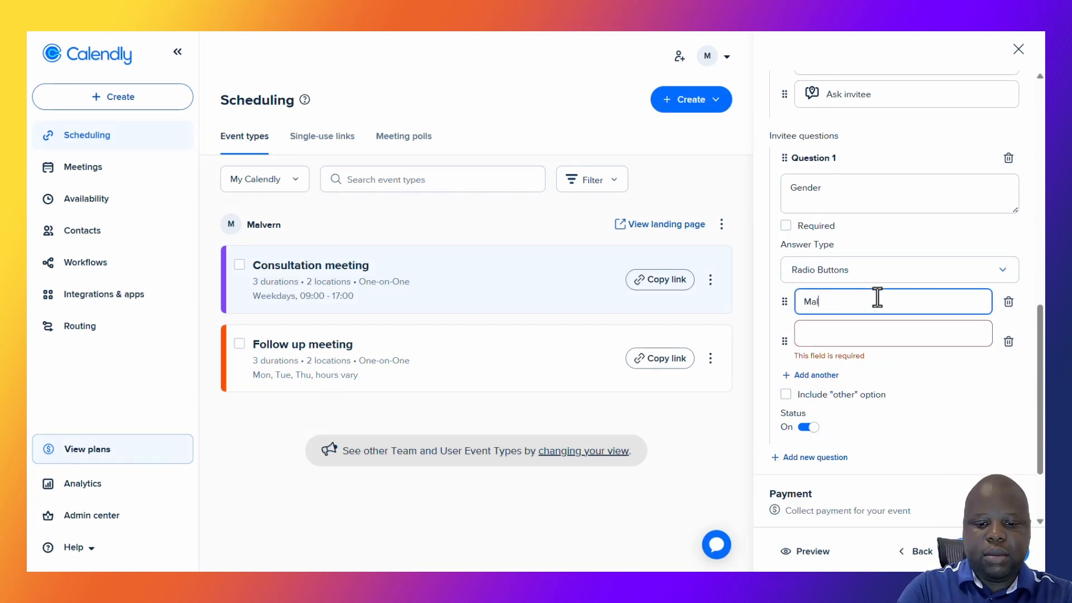
type("e")
left_click(856, 342)
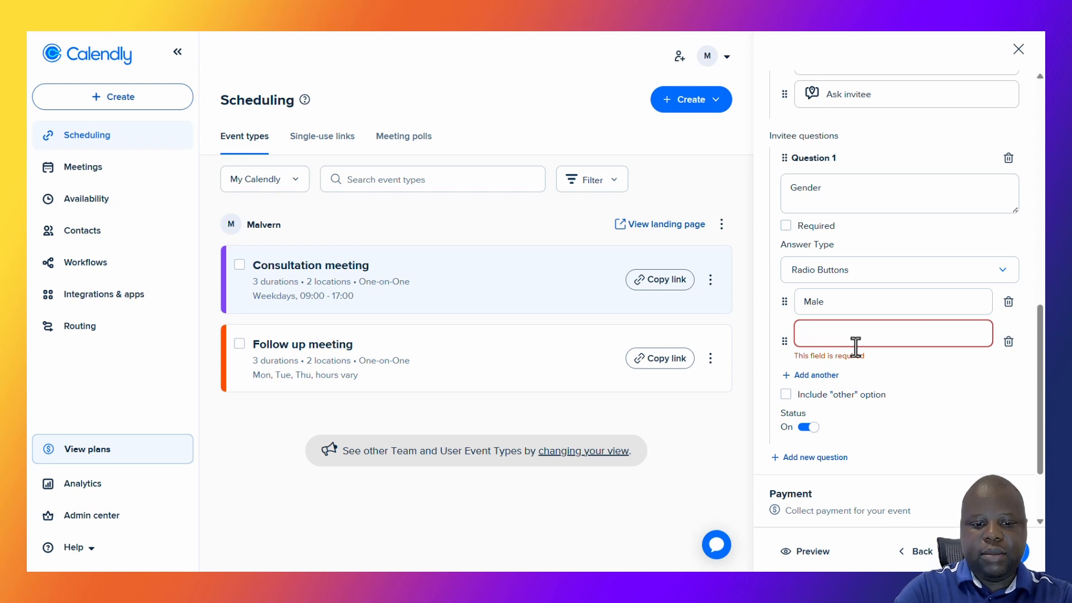
type("Female")
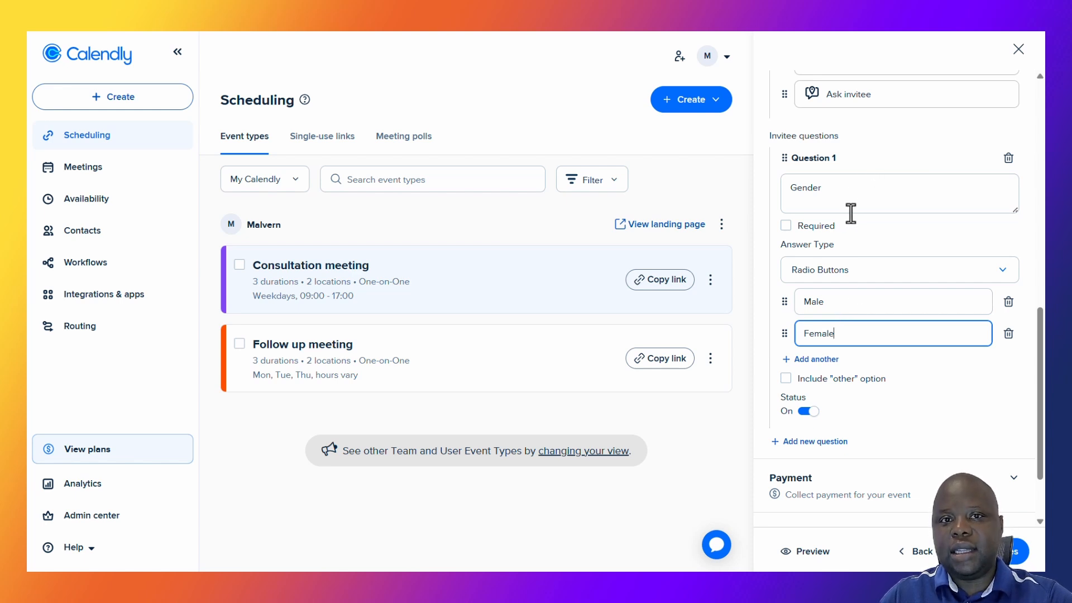
left_click(787, 228)
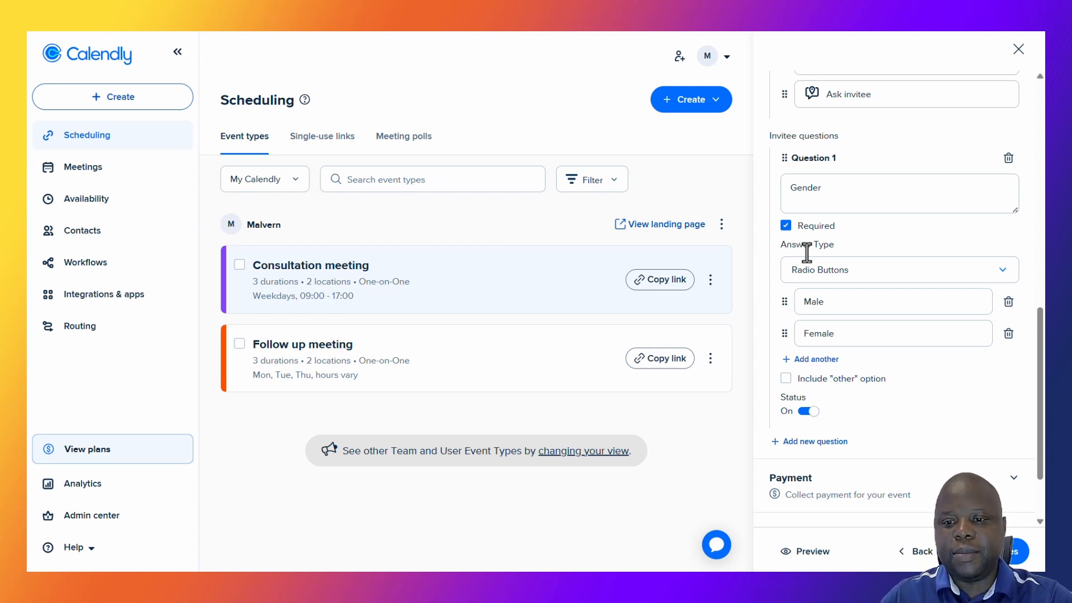
- Add a second, required invitee question reading "What is you date of birth"
scroll(805, 335, "down", 1)
left_click(805, 379)
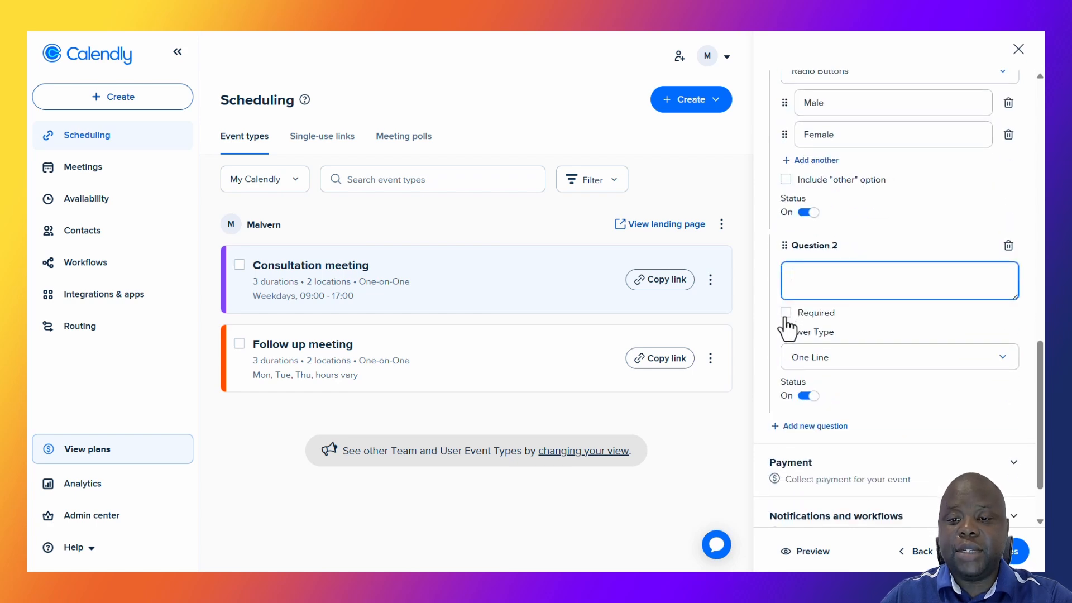
left_click(786, 313)
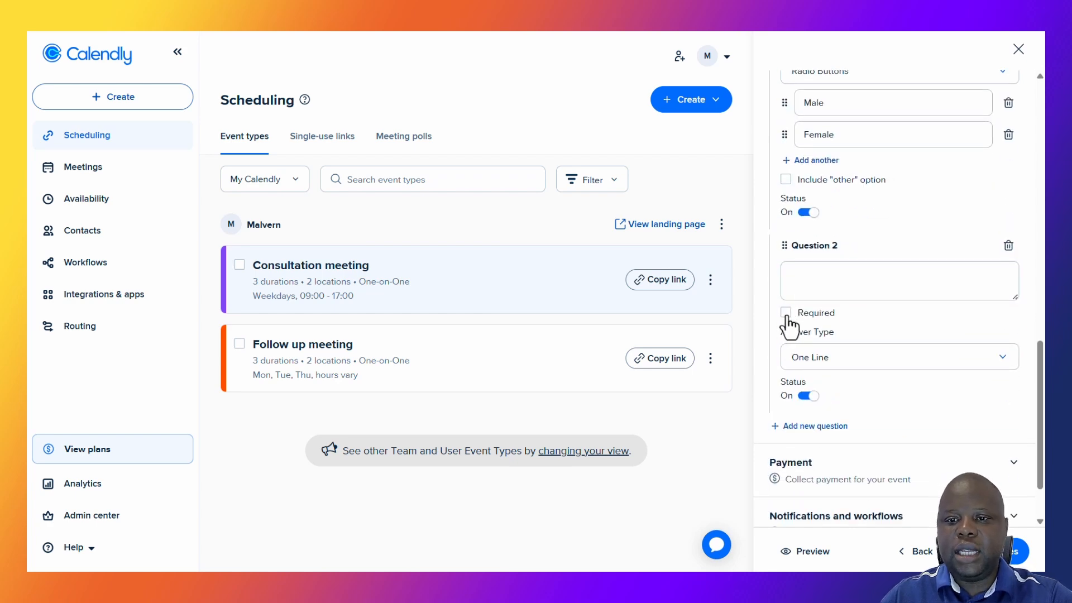
left_click(820, 286)
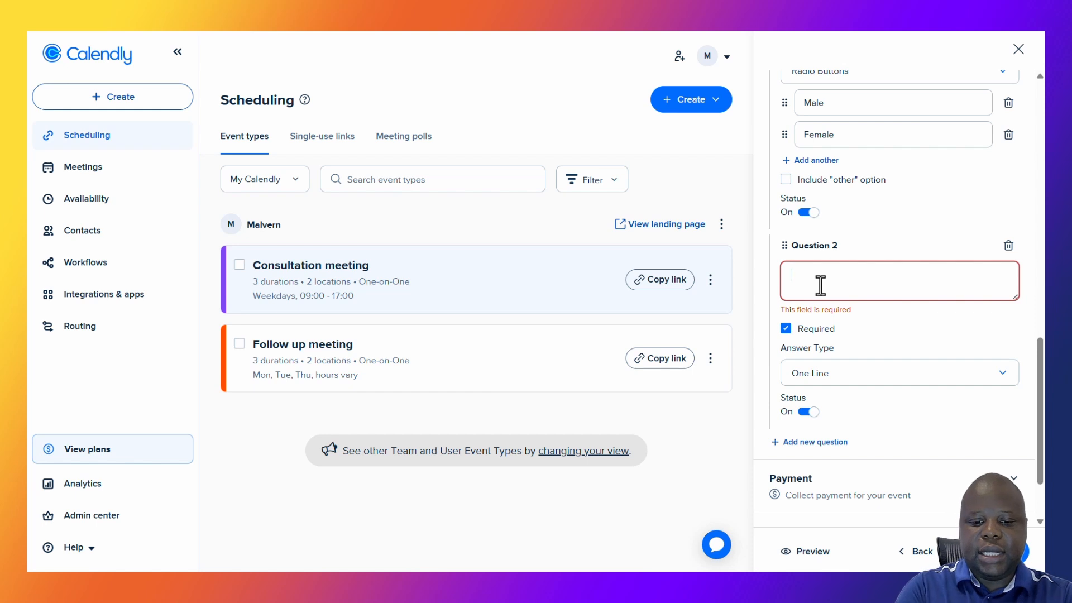
type("What")
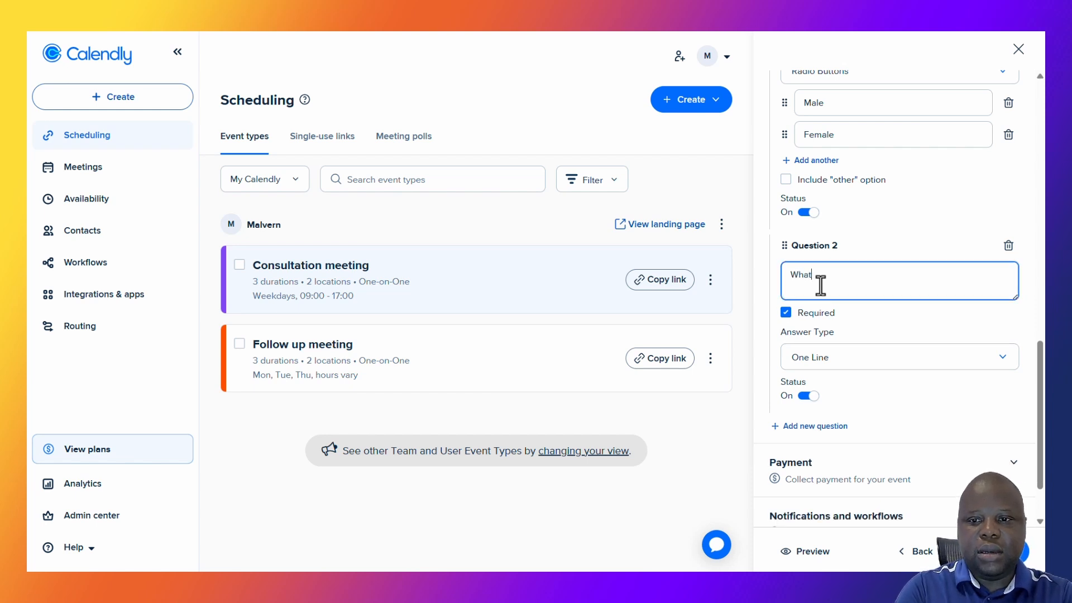
type(" is you date of birth")
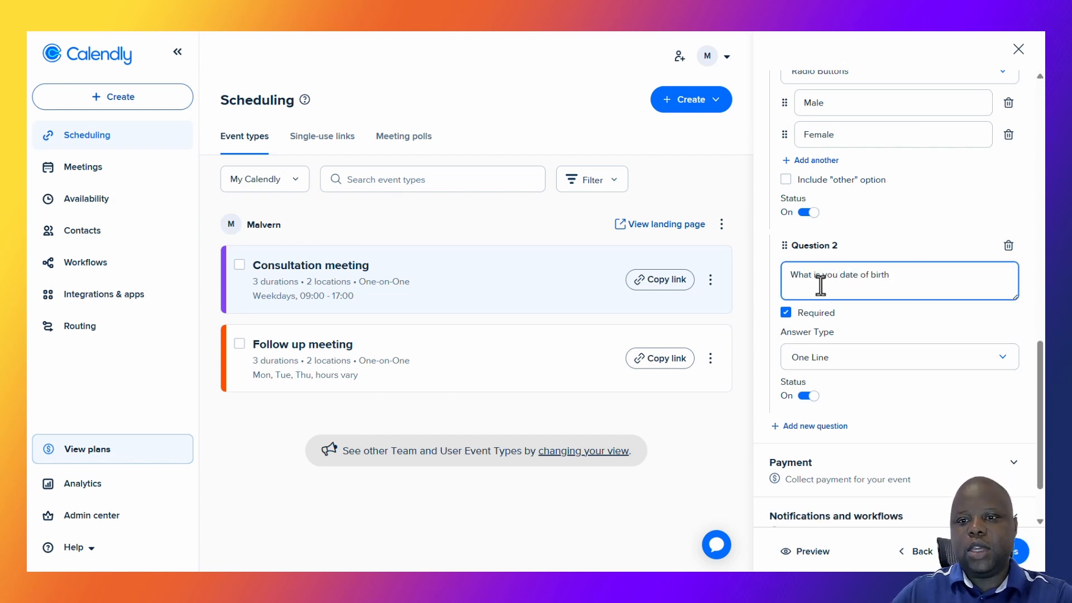
- Set the answer type of Question 2 to Multiple Lines
scroll(846, 332, "down", 1)
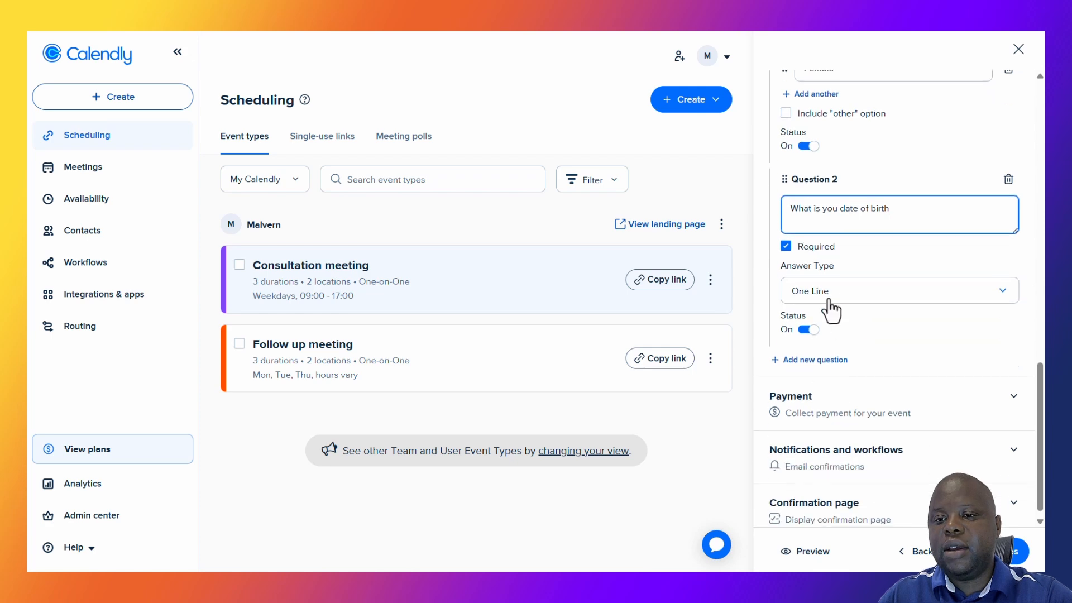
left_click(829, 296)
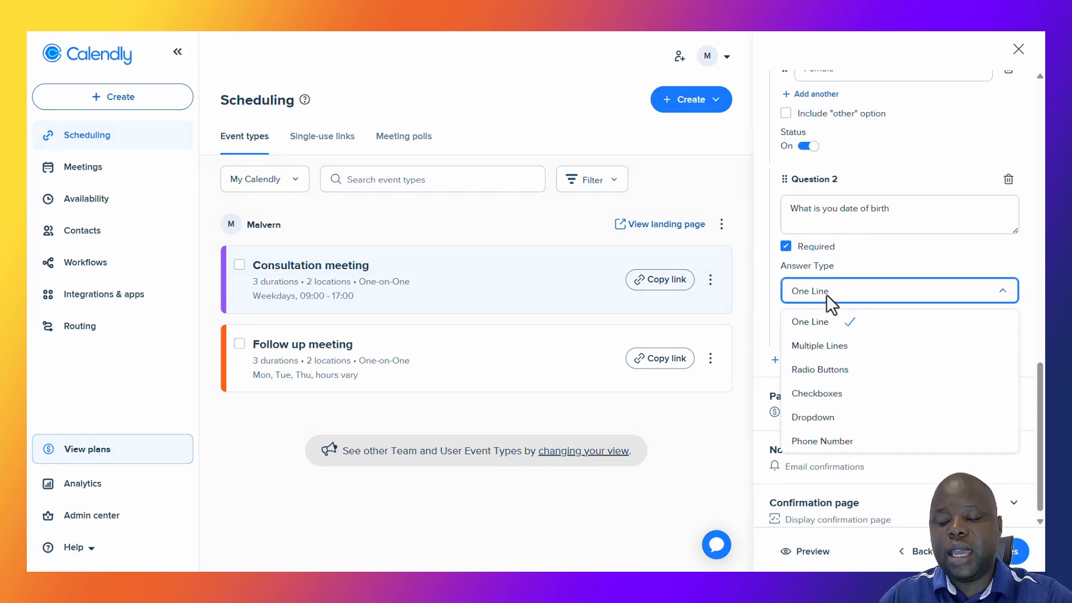
left_click(847, 348)
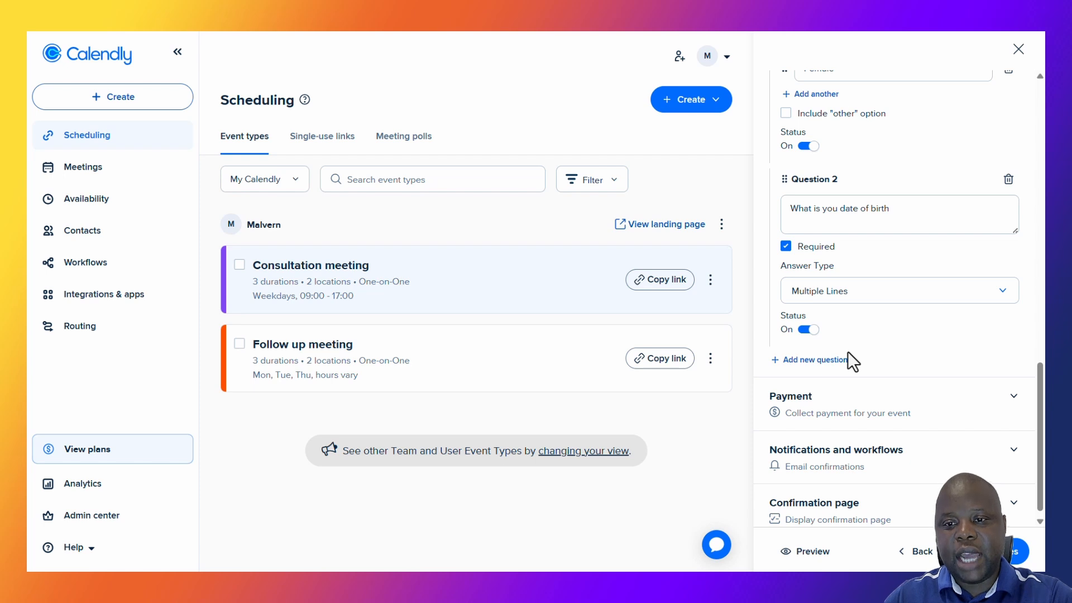
- Set the answer type of Question 2 to One Line
left_click(852, 302)
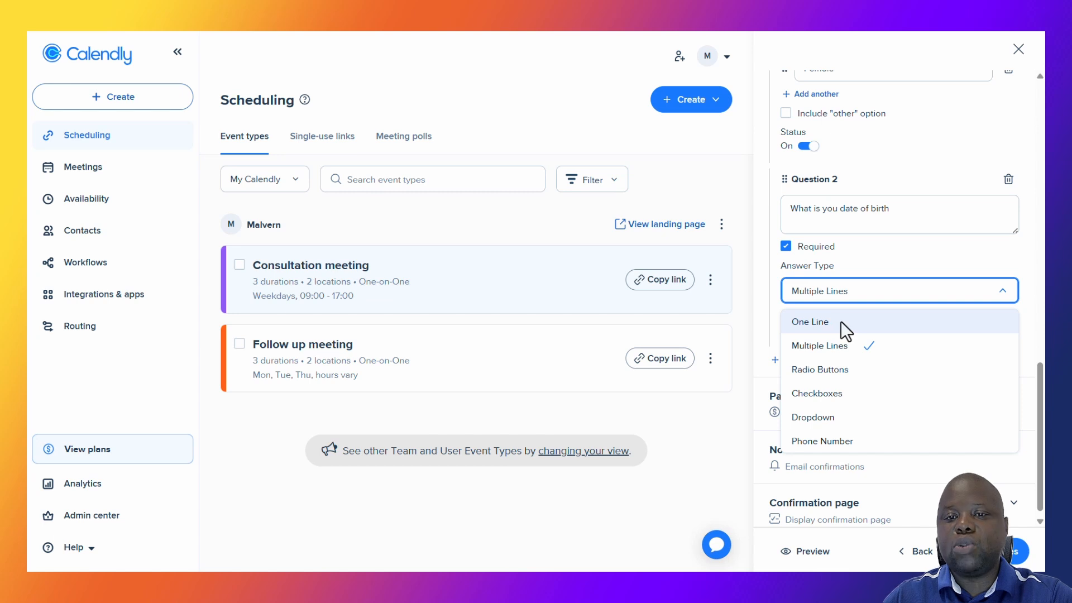
left_click(841, 321)
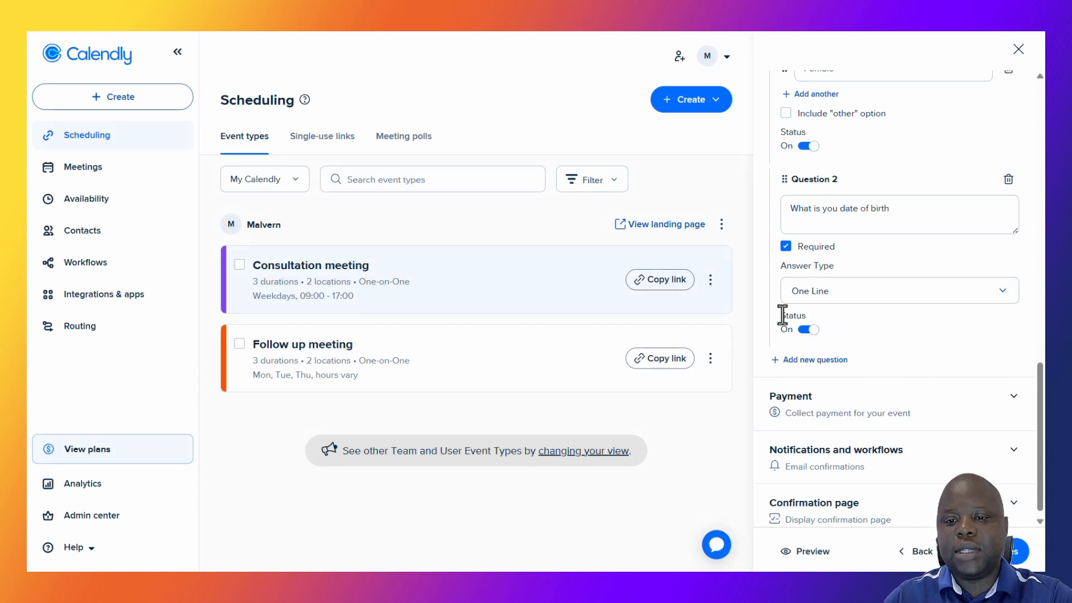
- Add a third, required invitee question reading "Which assets do you own?" with the answer type Checkboxes
left_click(806, 352)
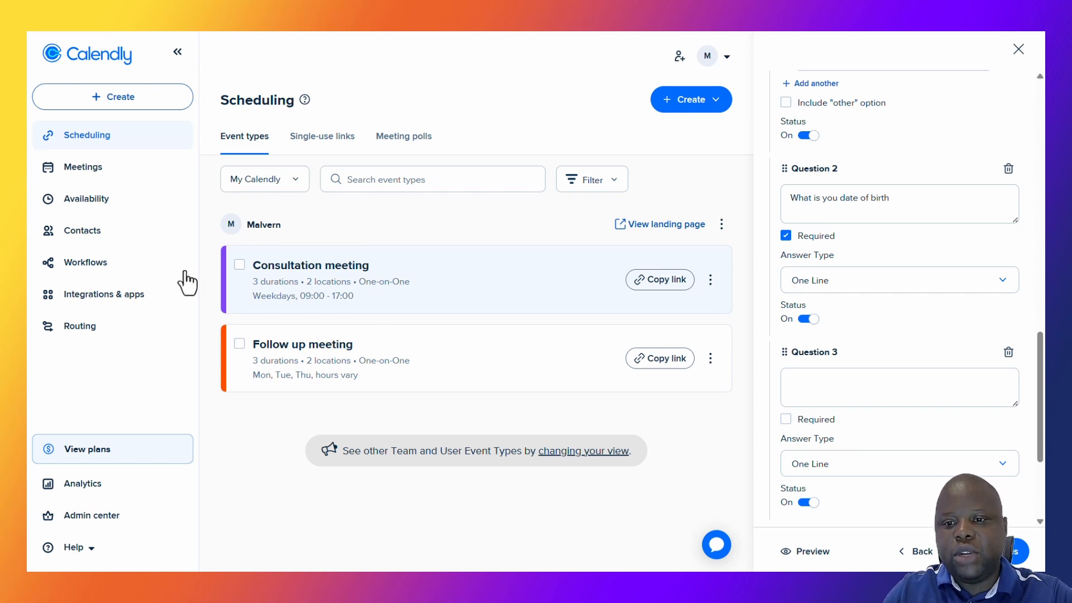
scroll(807, 363, "down", 3)
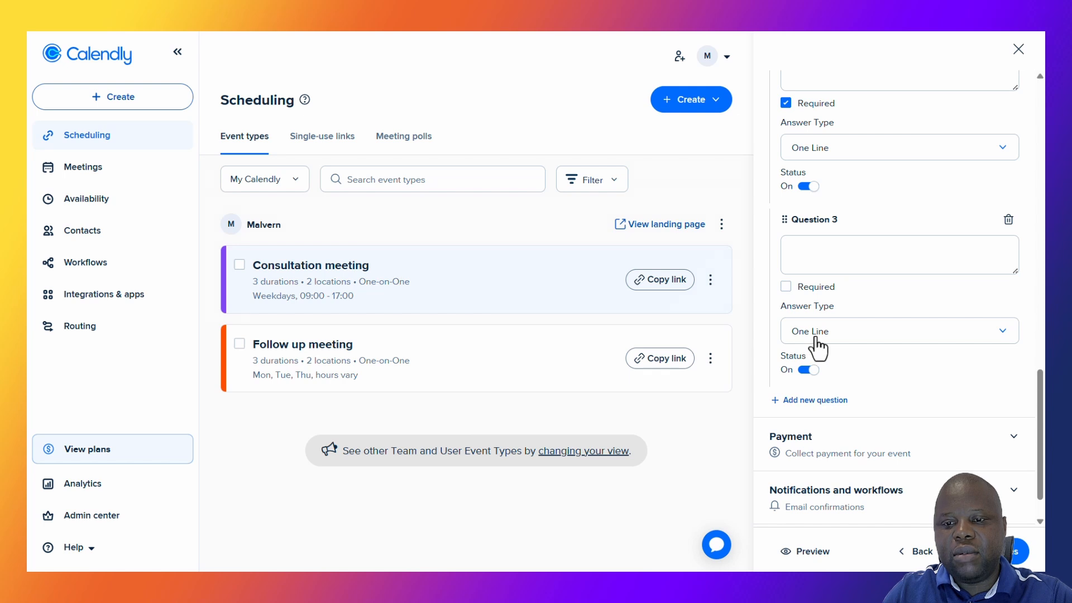
left_click(817, 339)
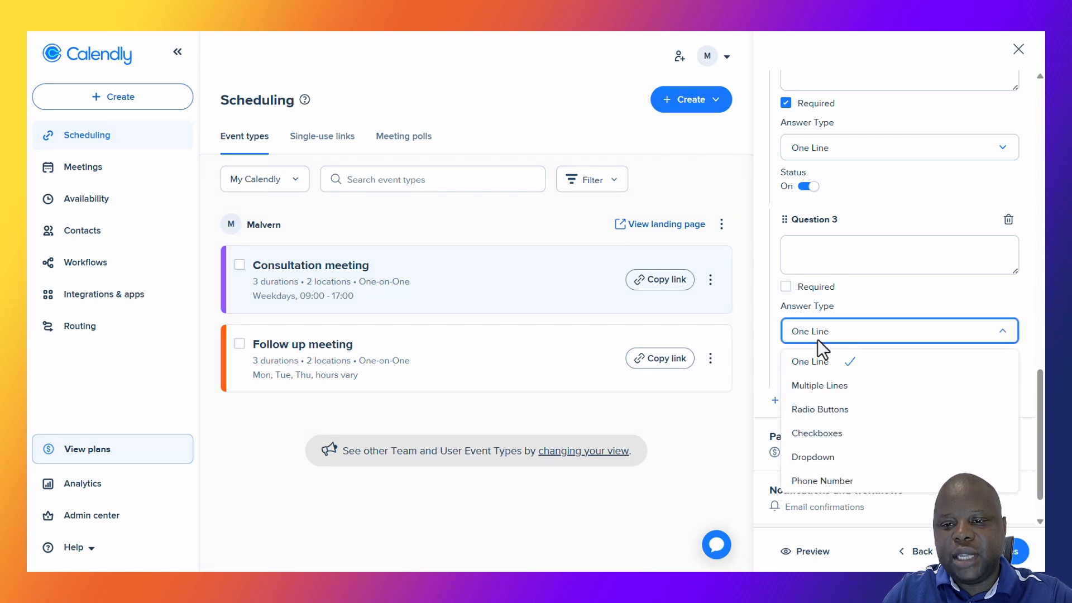
left_click(834, 442)
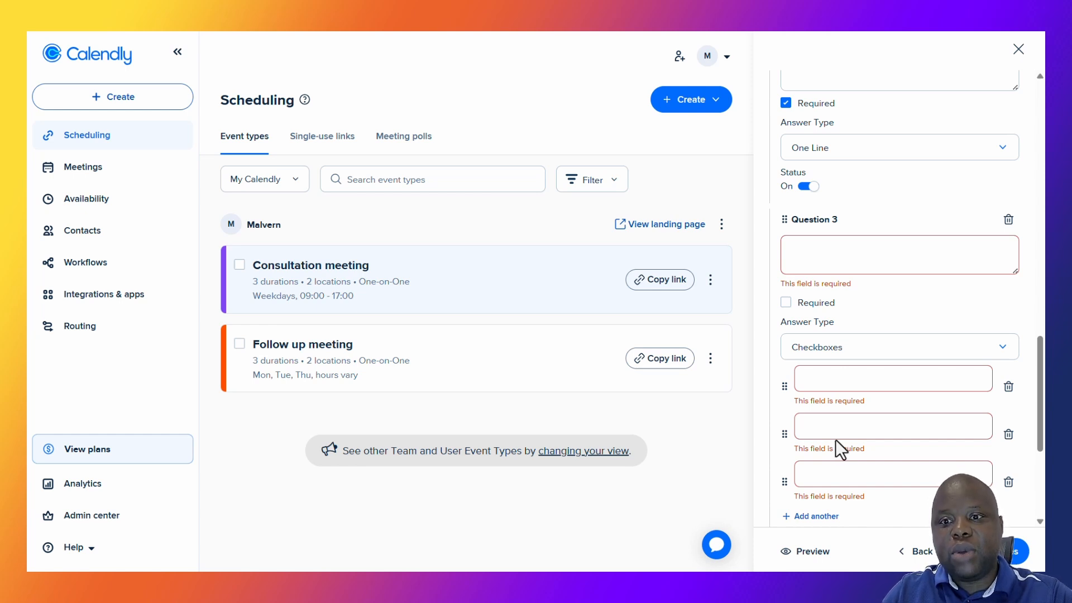
left_click(832, 259)
type("Which assets do you own?")
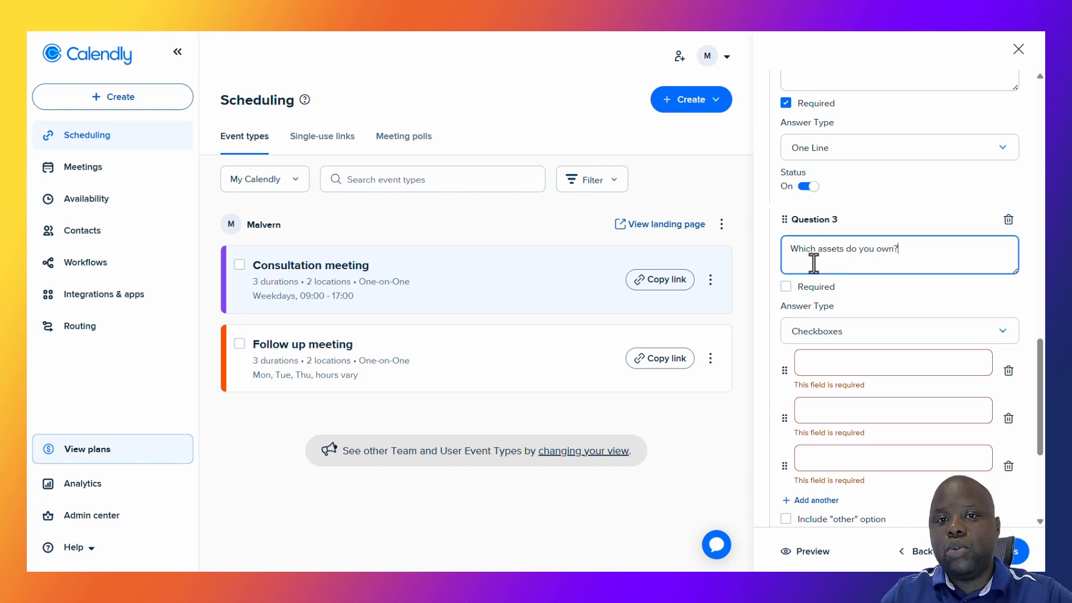
left_click(786, 287)
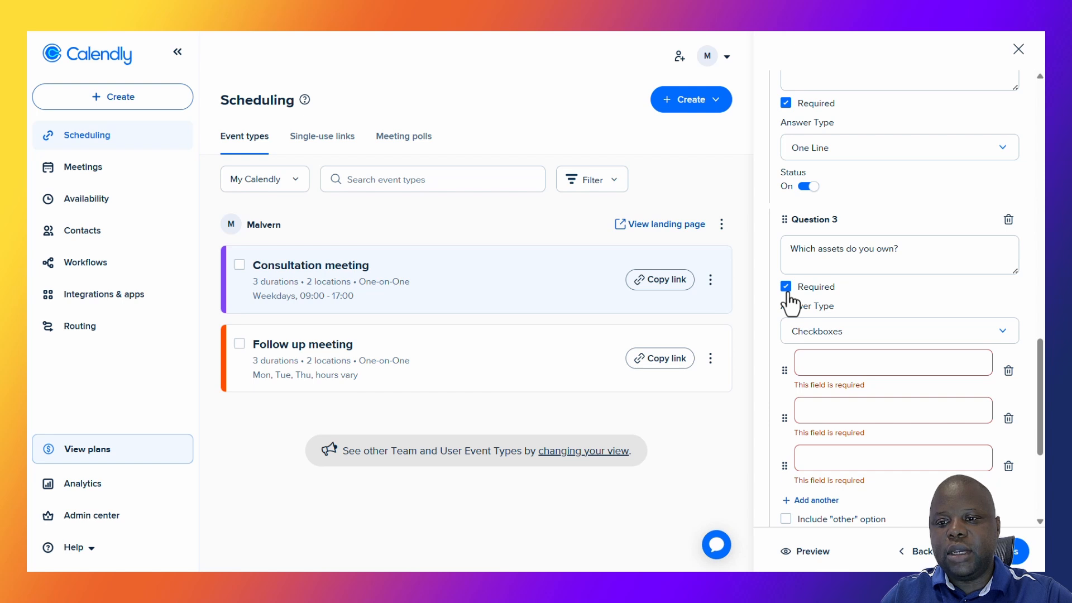
- Fill in House, Car and Shares as answers to the assets question and add a fourth answer, Plane
left_click(835, 364)
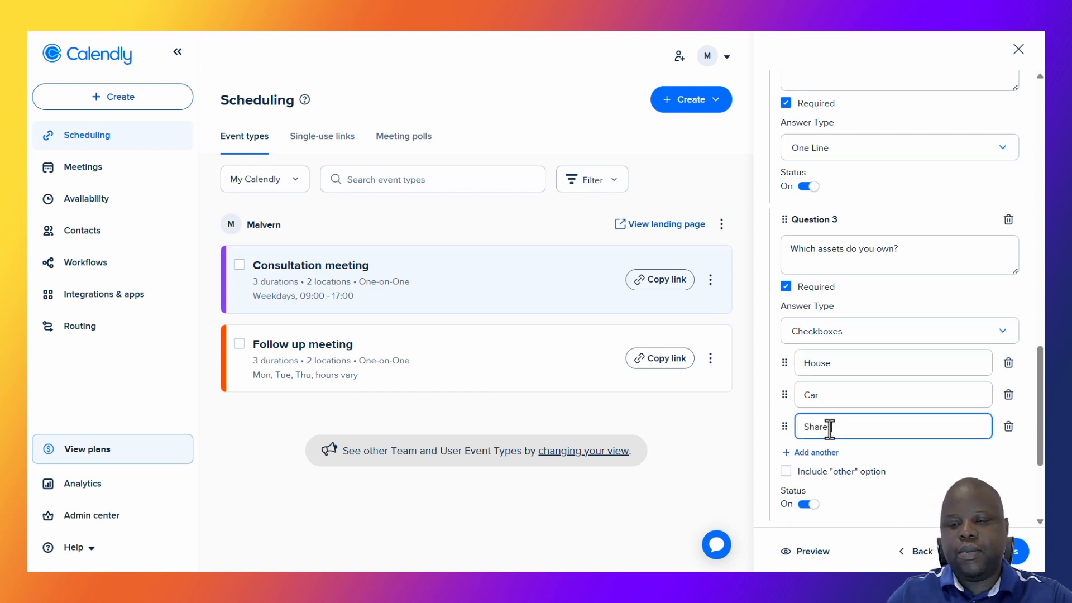
type("s")
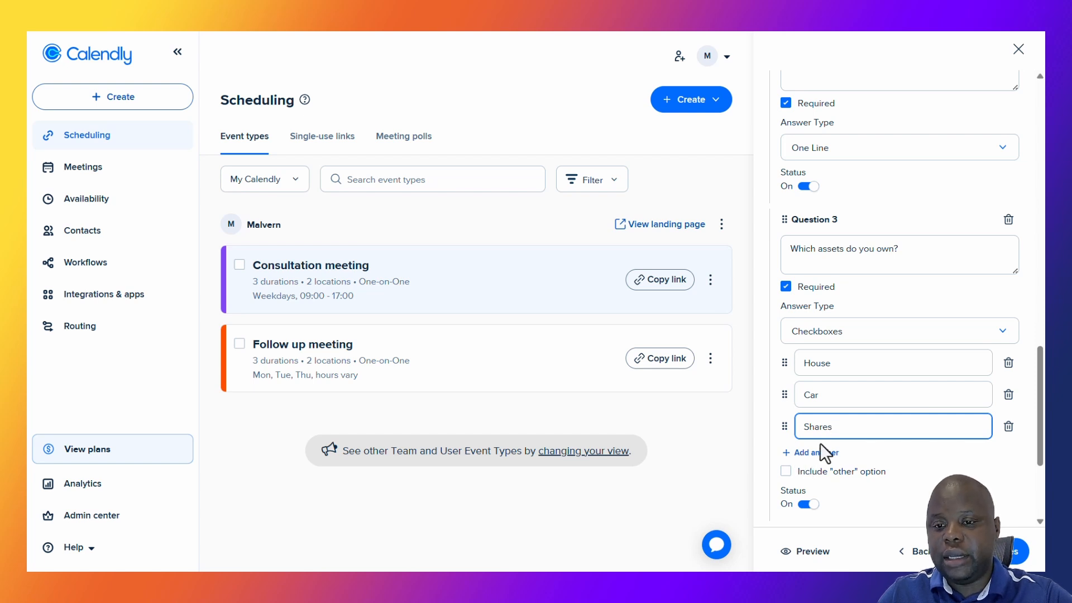
scroll(821, 445, "down", 1)
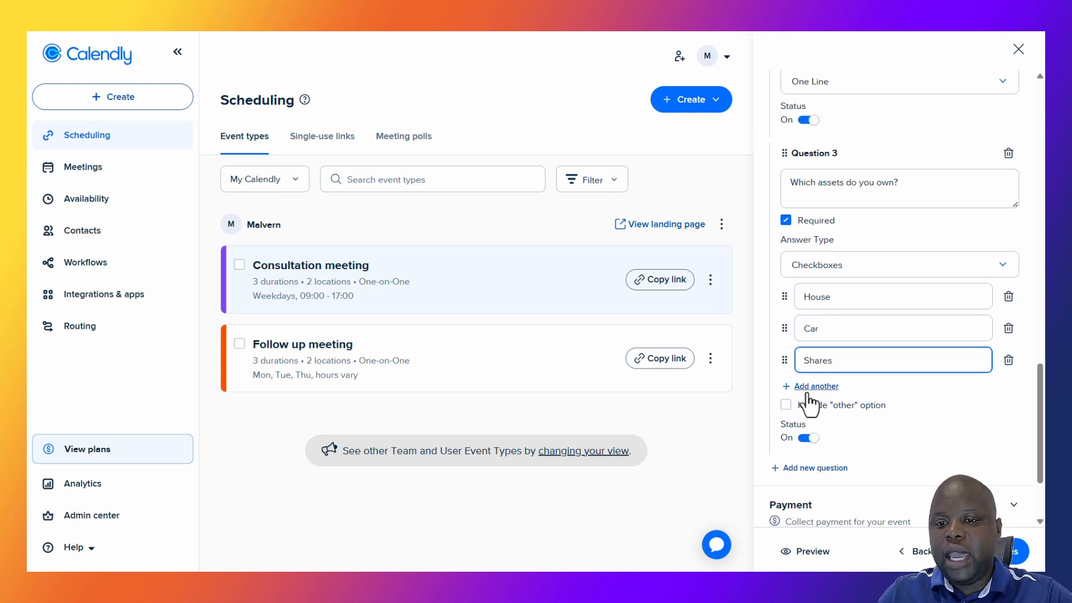
left_click(809, 391)
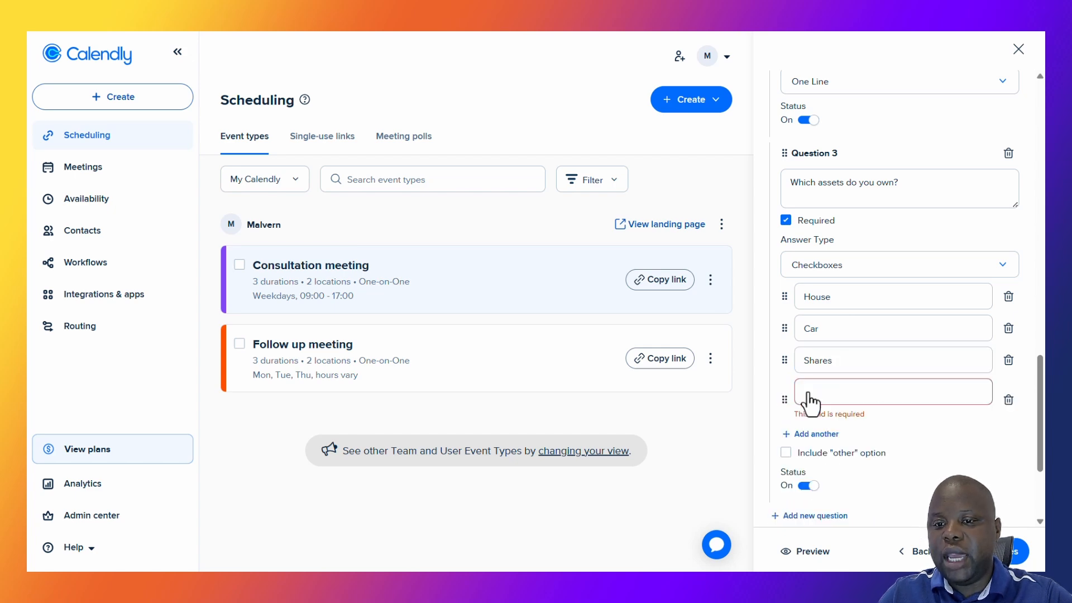
left_click(809, 400)
type("Plane")
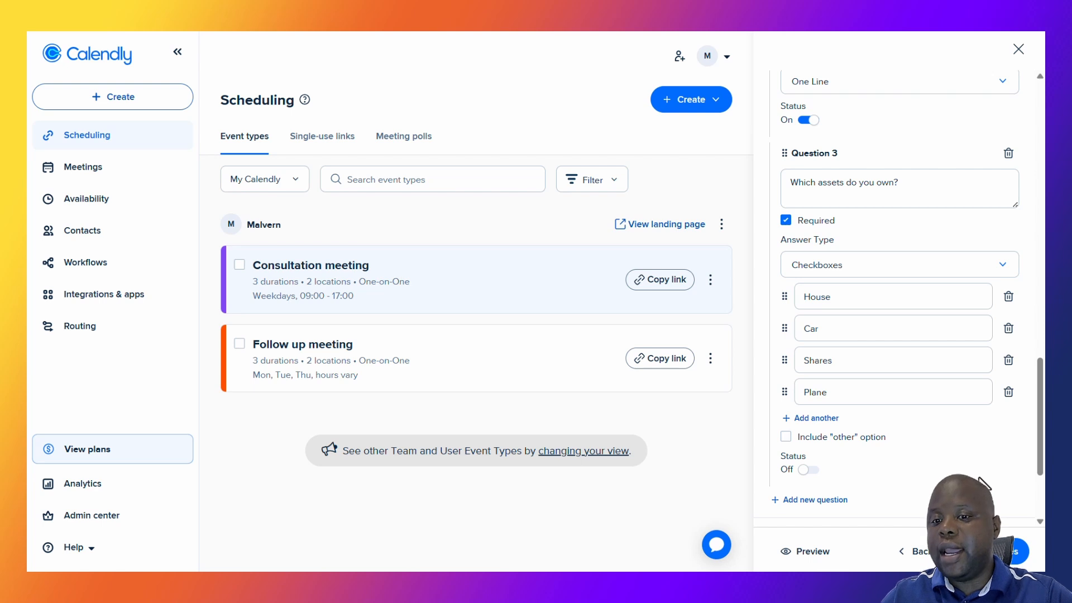
- Include the "other" option in the assets question and switch the question's status on
left_click(786, 438)
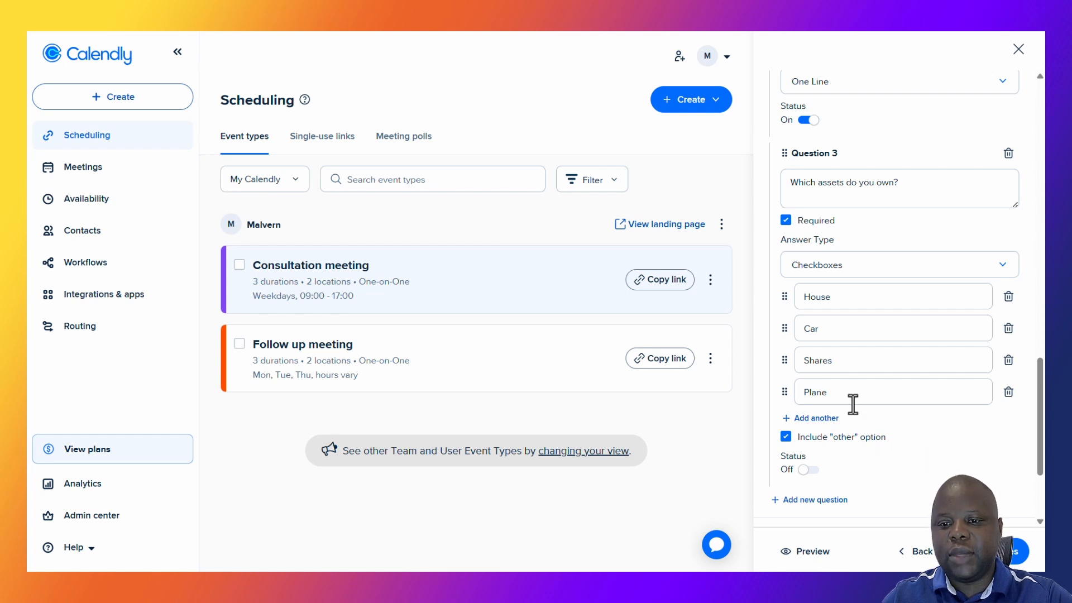
scroll(850, 402, "down", 1)
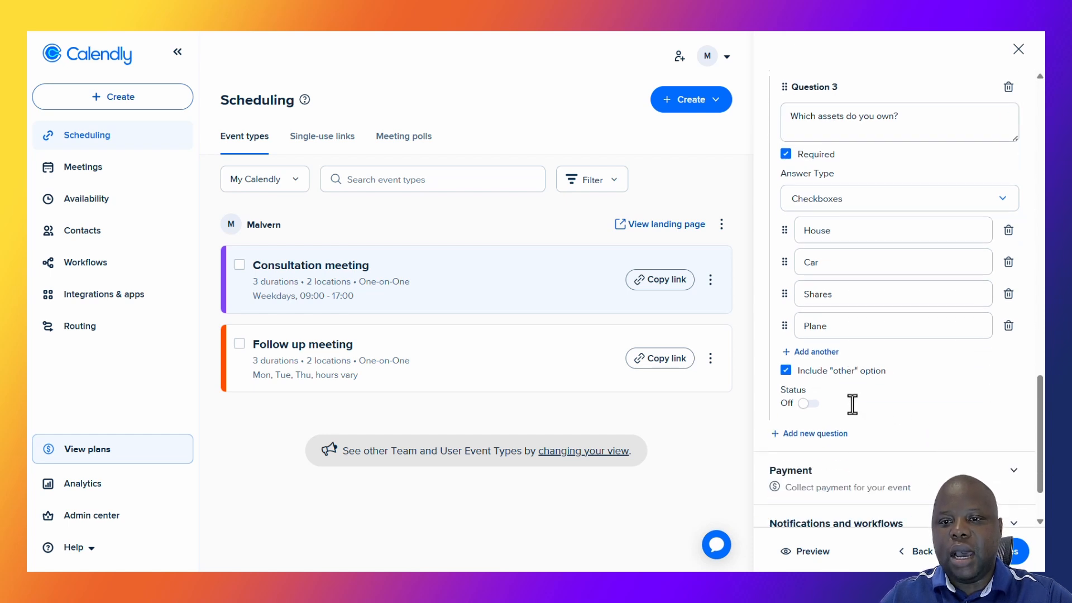
left_click(808, 404)
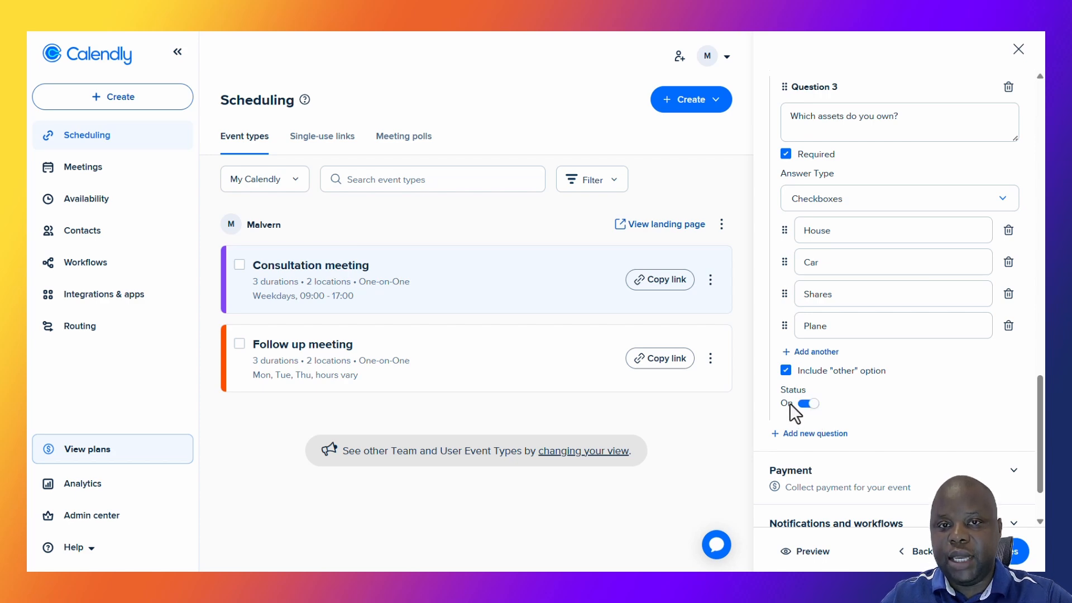
- Add a fourth, required invitee question reading "Phone Number" with the answer type Phone Number
left_click(810, 435)
scroll(809, 434, "down", 2)
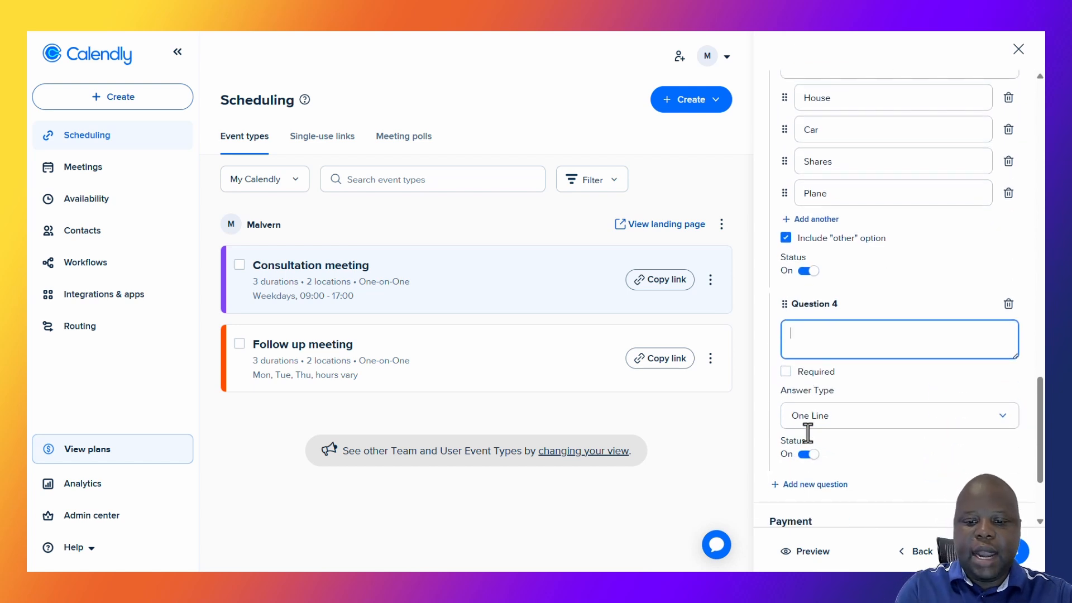
type("Phone Number")
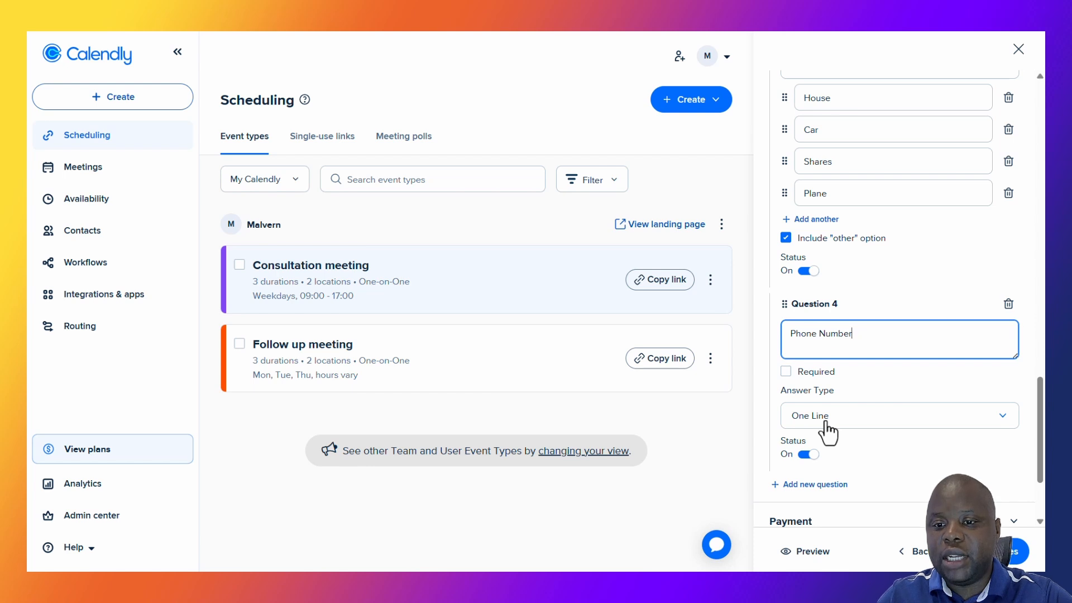
left_click(786, 372)
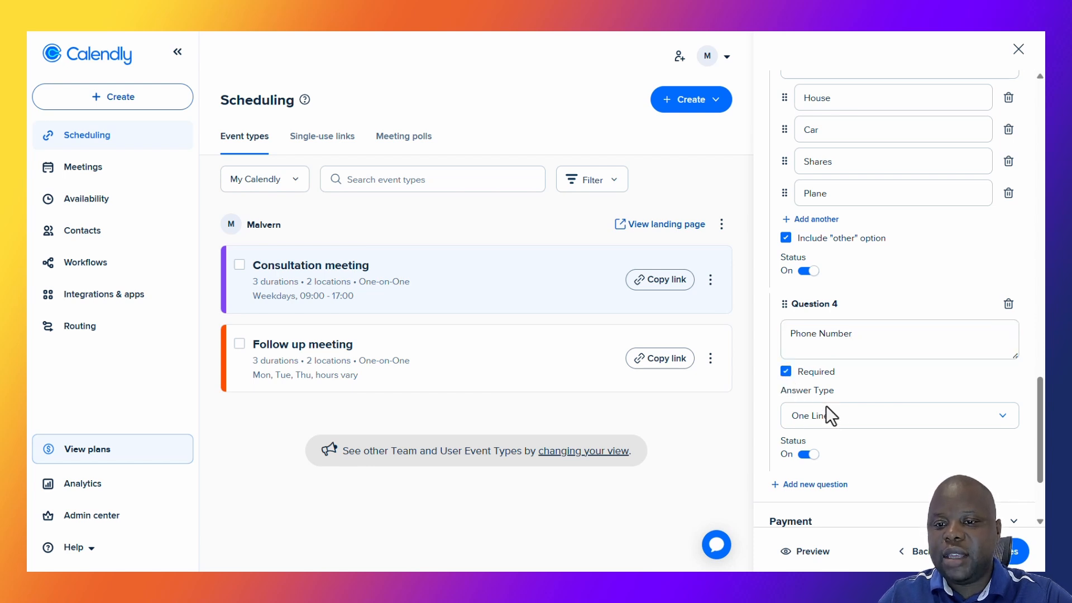
left_click(838, 417)
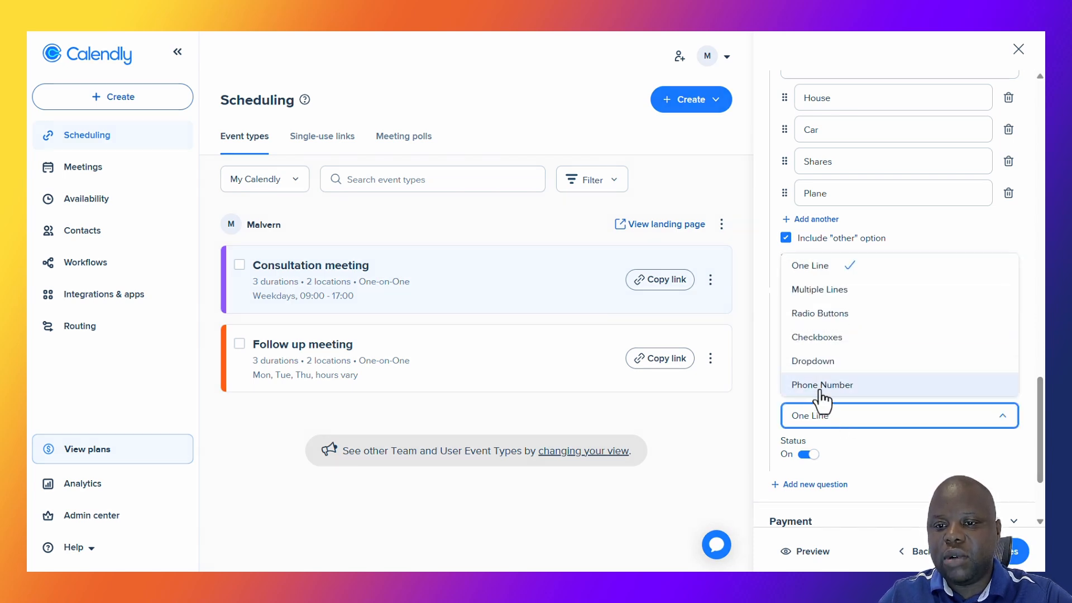
left_click(822, 386)
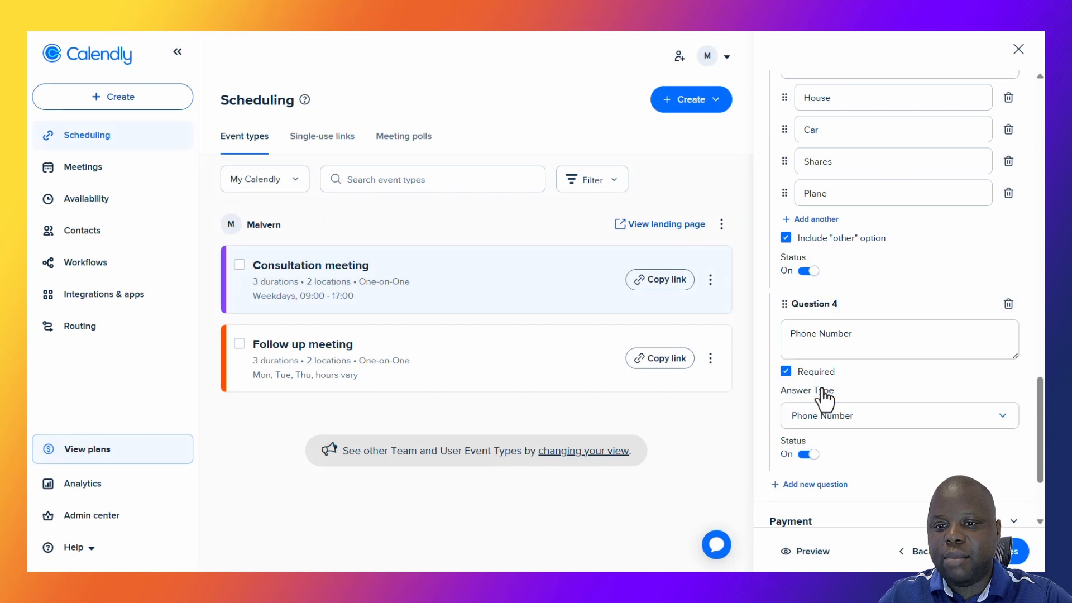
- Add a fifth invitee question with the answer type Dropdown and make it required
scroll(840, 395, "down", 3)
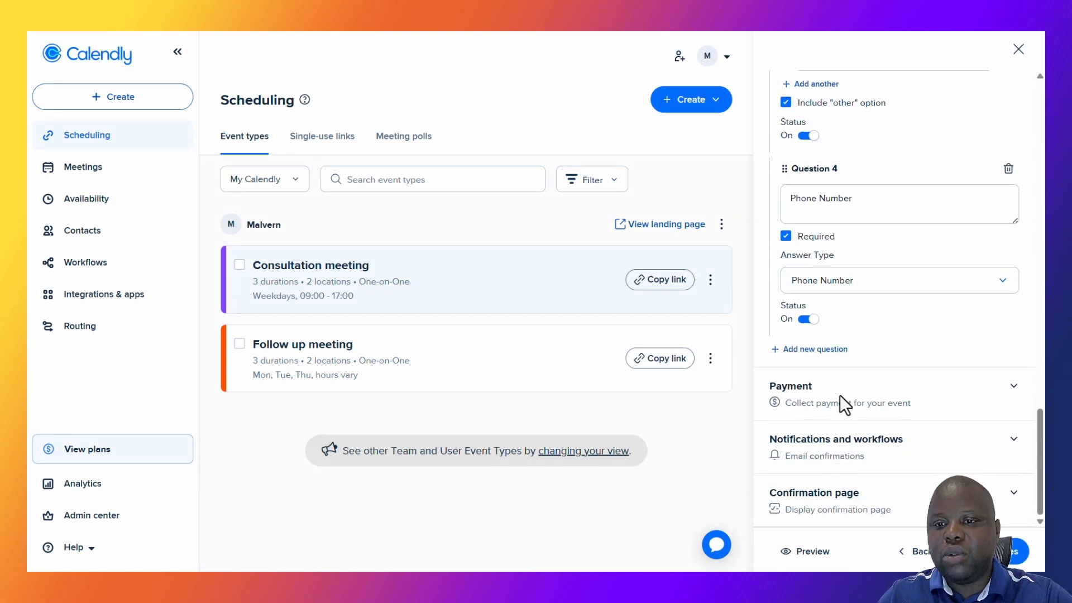
left_click(833, 351)
left_click(842, 331)
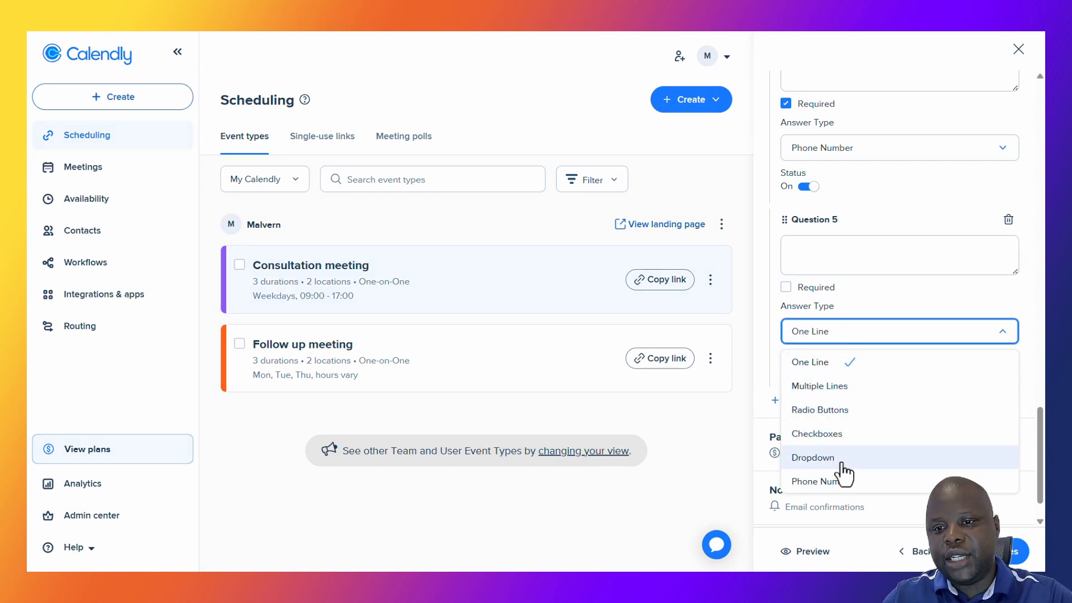
left_click(845, 461)
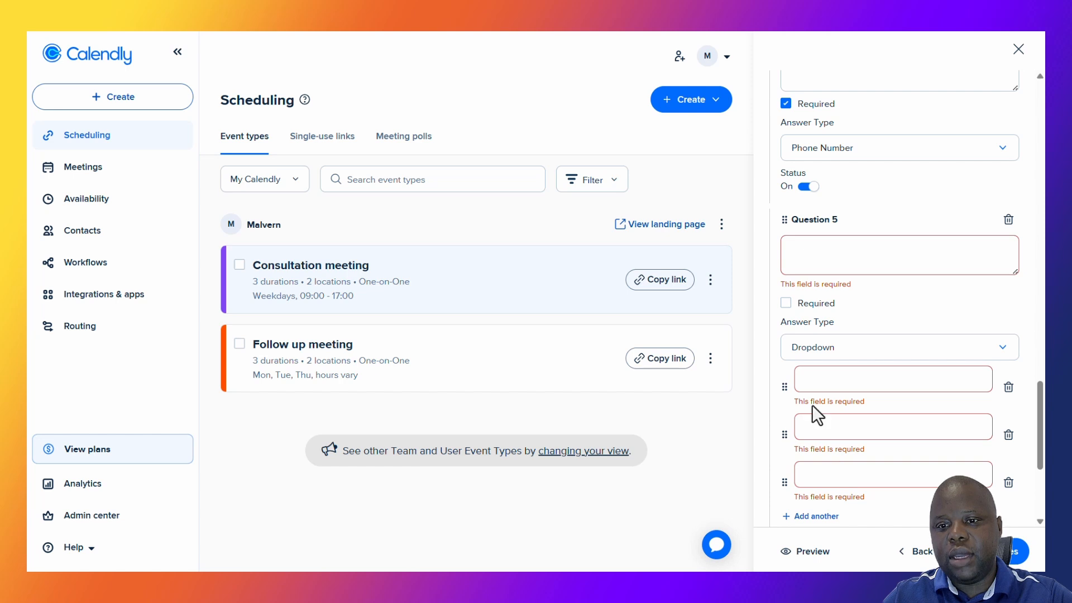
left_click(787, 303)
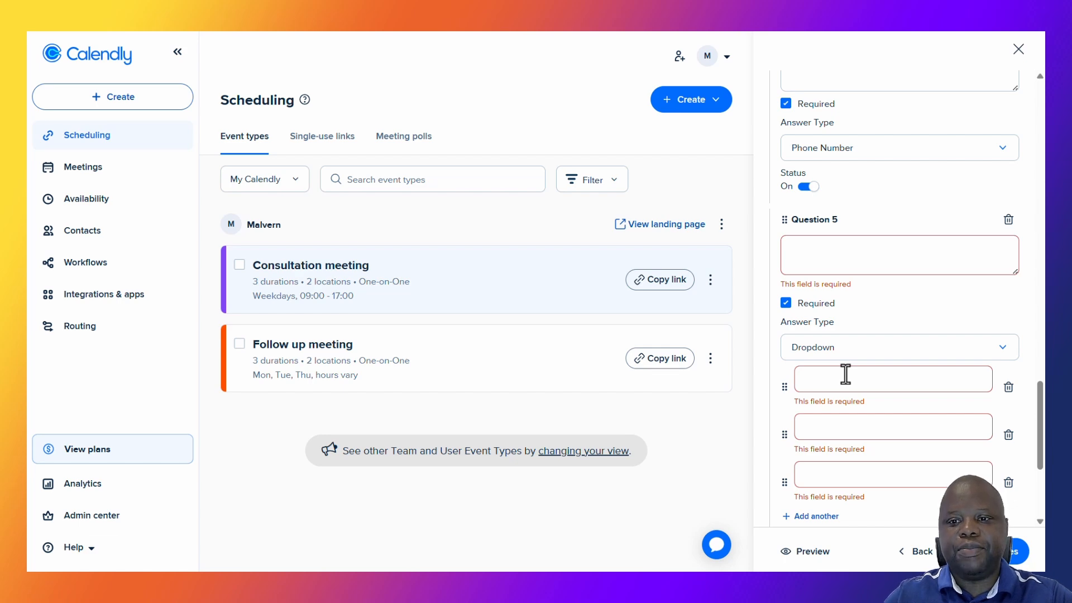
- Set the text of Question 5 to "Gender" with only the answers Male and Female, and save the event changes
scroll(845, 374, "up", 9)
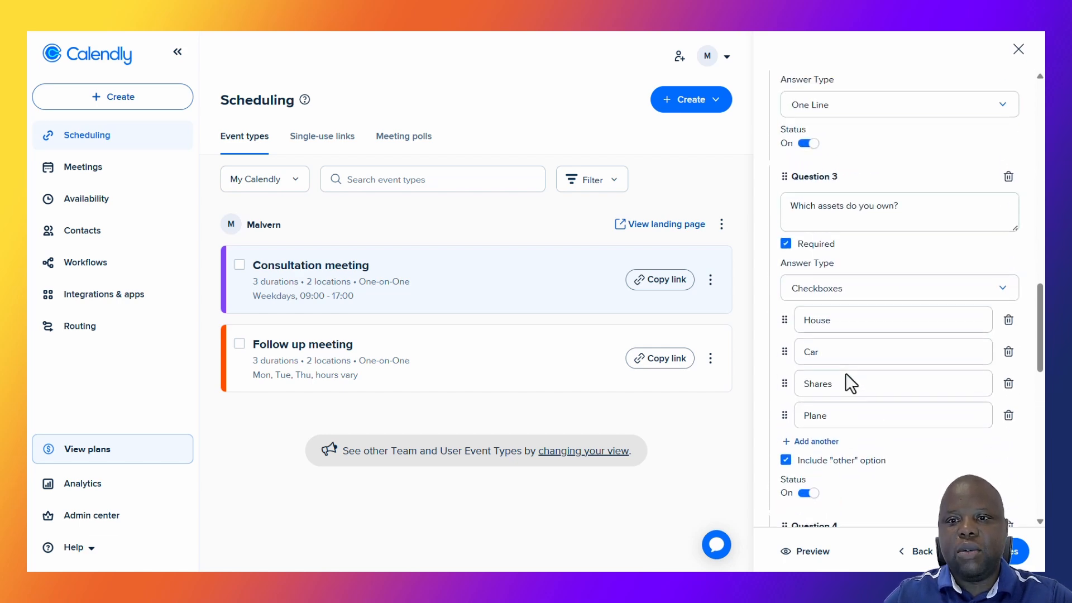
scroll(846, 375, "up", 5)
scroll(846, 375, "down", 7)
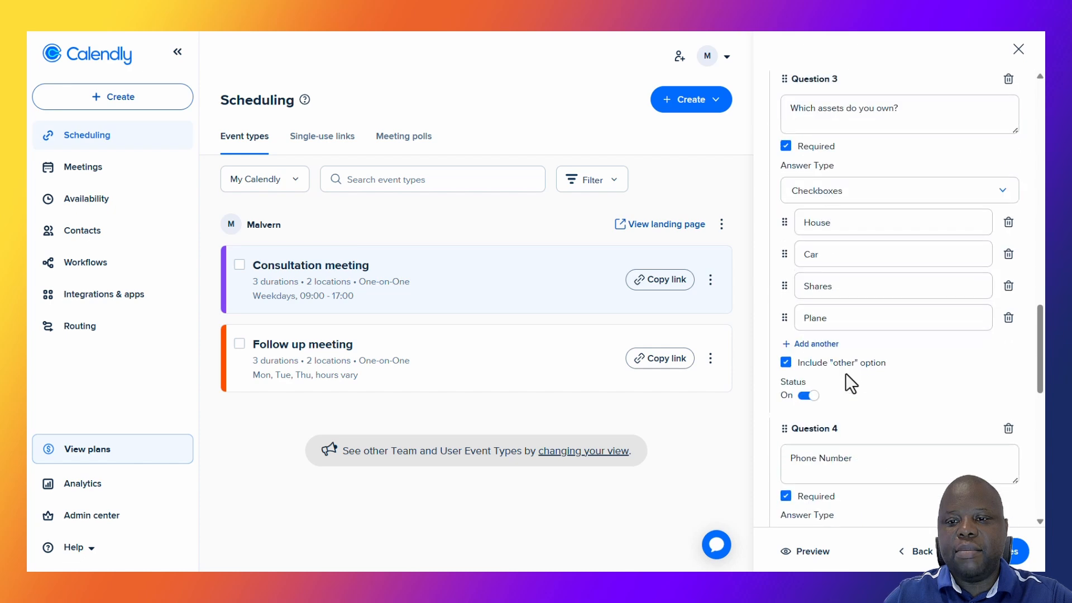
scroll(845, 373, "down", 5)
scroll(826, 195, "down", 3)
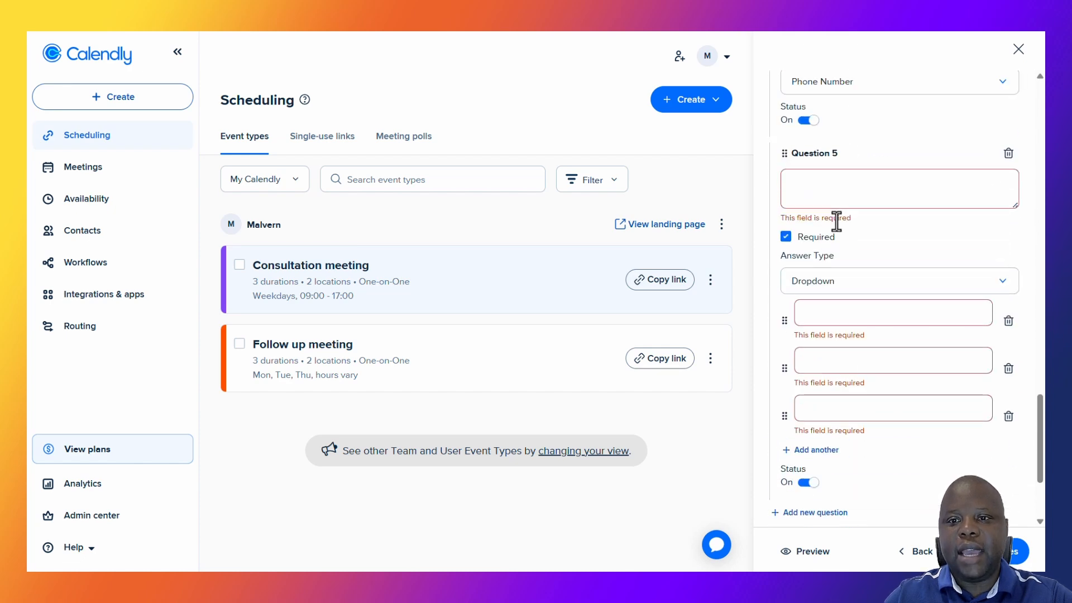
left_click(840, 189)
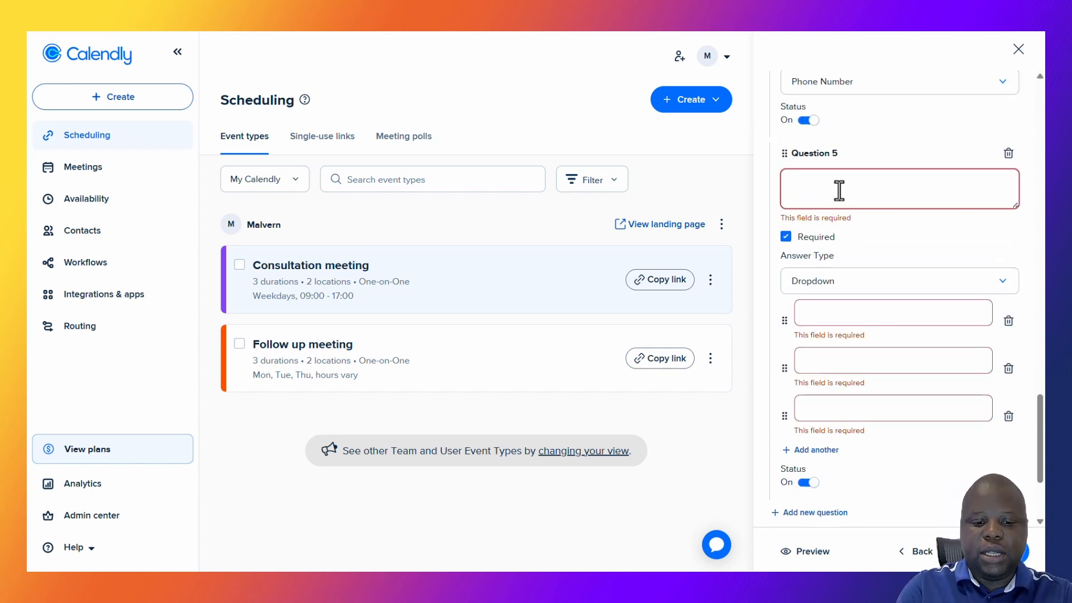
type("Gender")
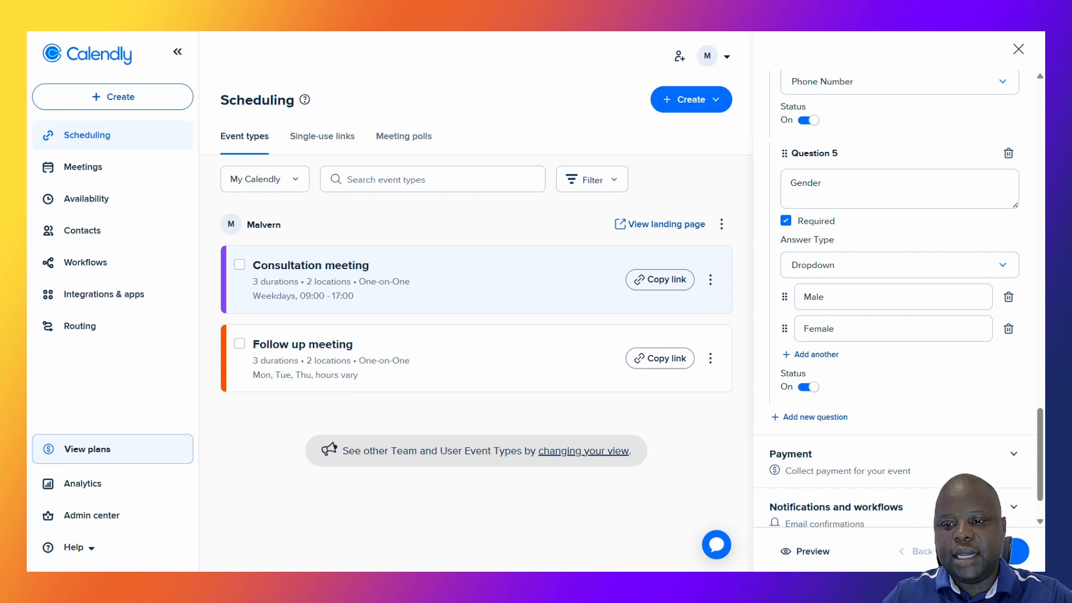
left_click(1014, 551)
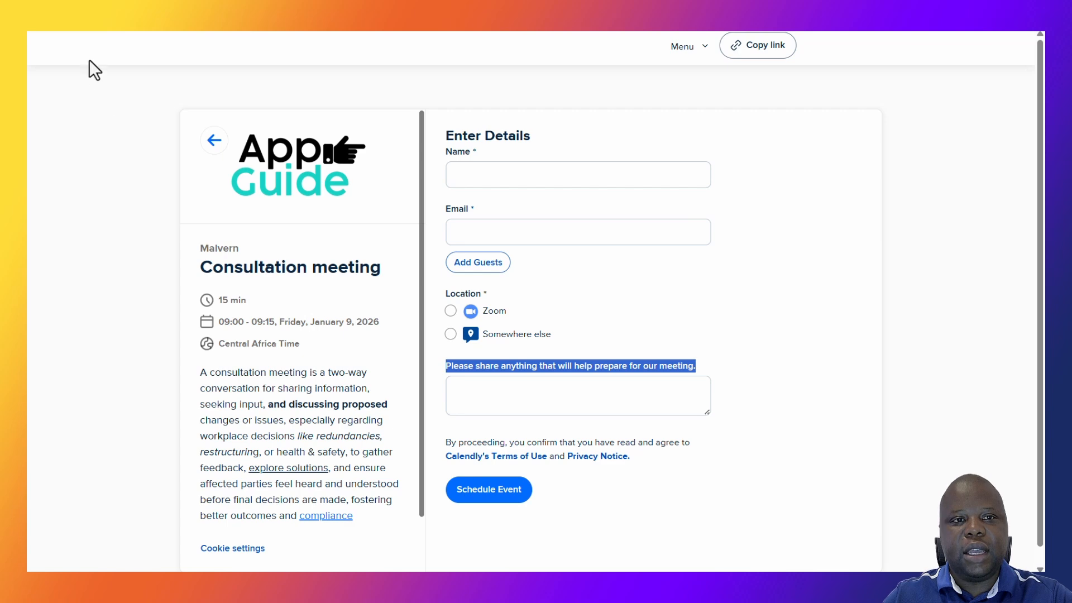
- Reload the Consultation meeting booking page and review the name, location and custom question fields in its details form
left_click(93, 30)
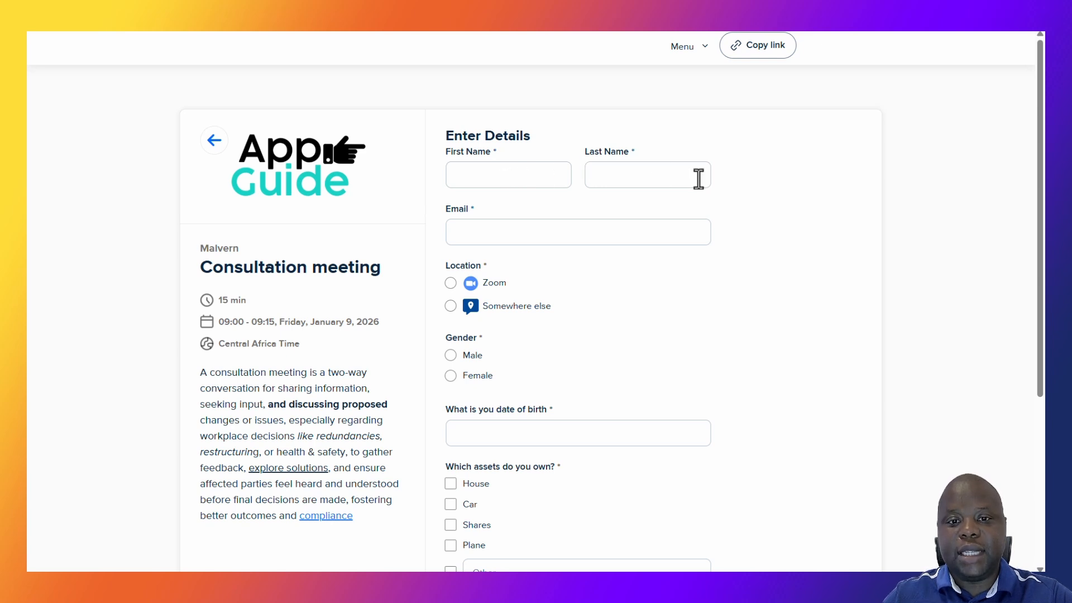
scroll(696, 177, "down", 1)
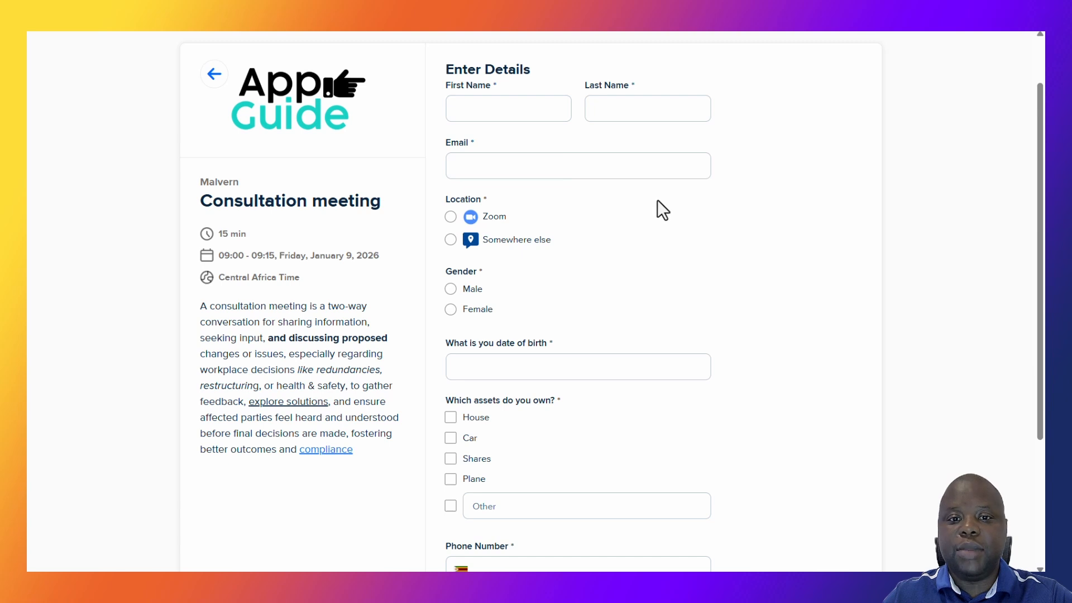
scroll(606, 216, "down", 1)
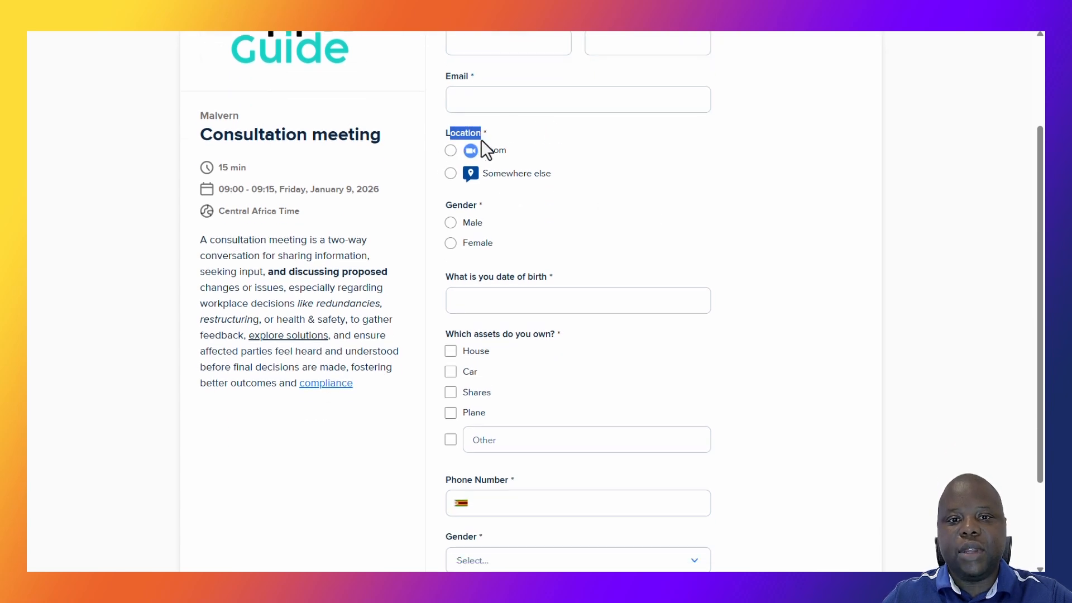
scroll(565, 221, "down", 1)
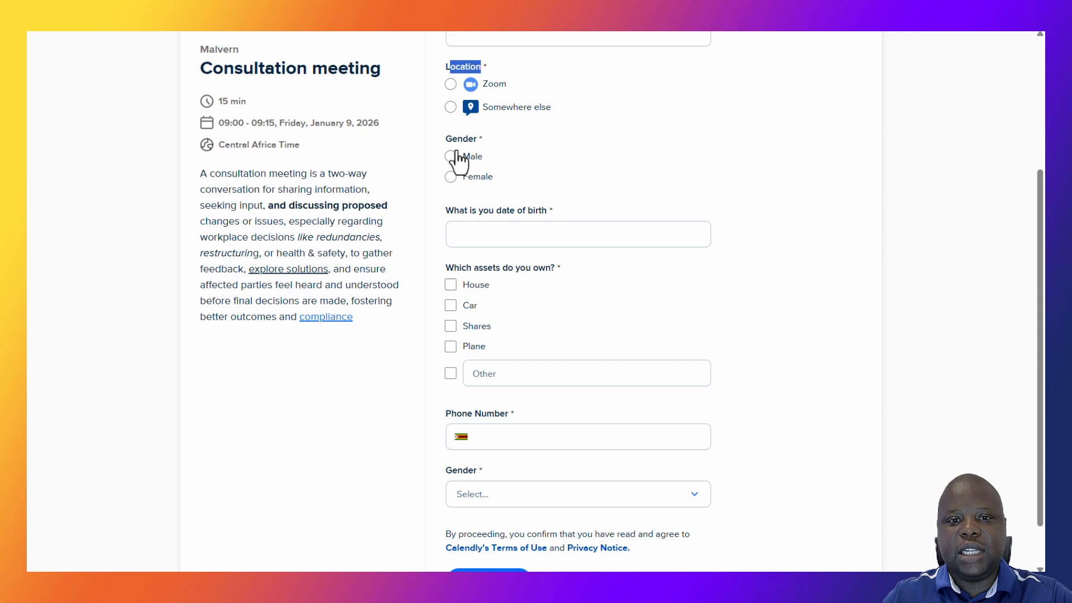
- Test both choices of the single-choice Gender question on the booking form and leave Male selected
left_click(451, 157)
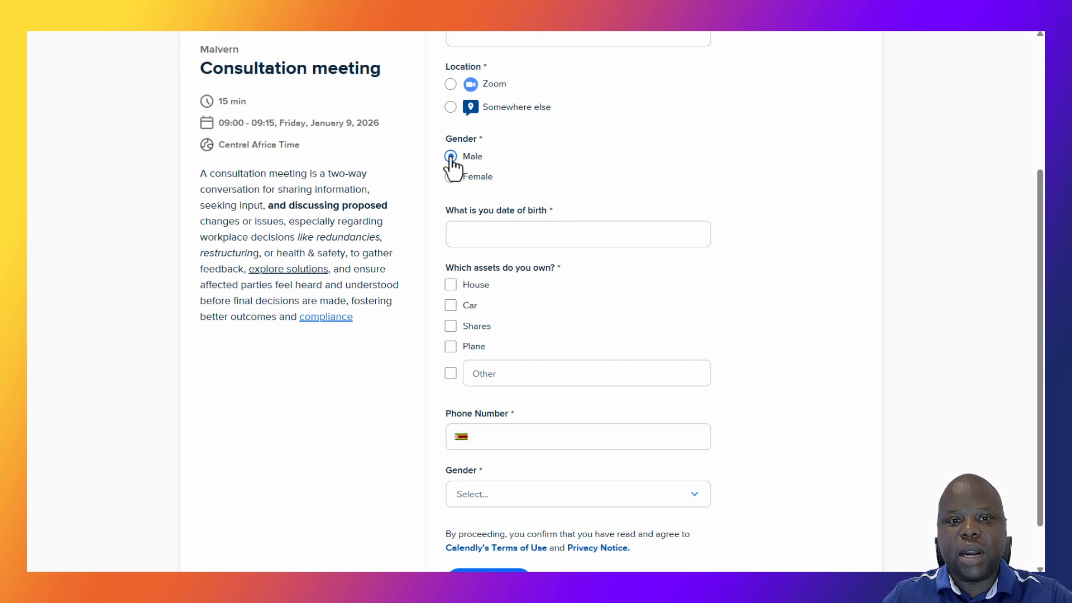
left_click(451, 177)
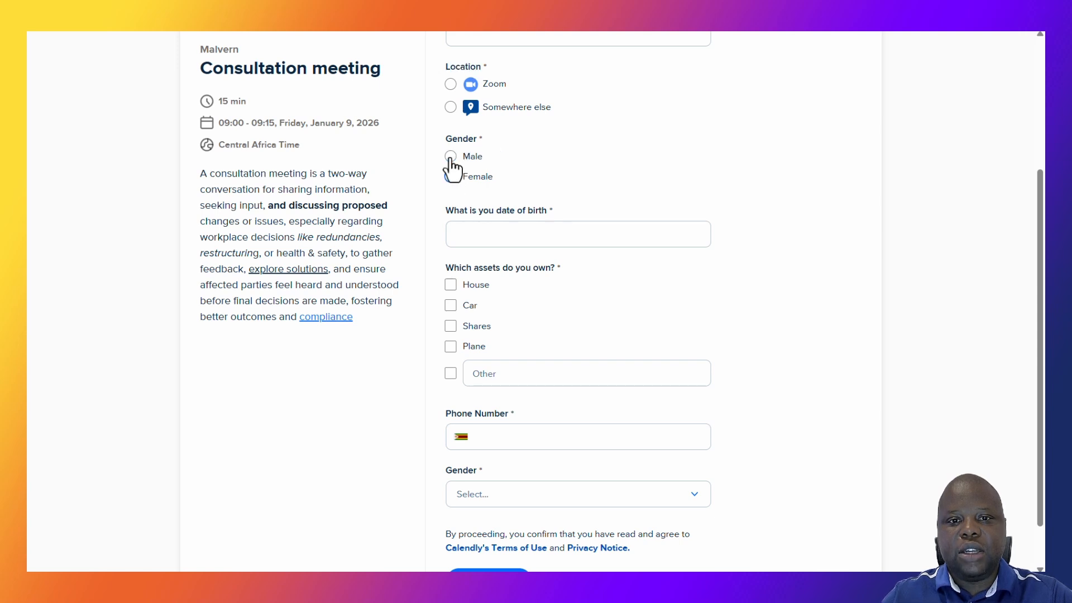
left_click(452, 158)
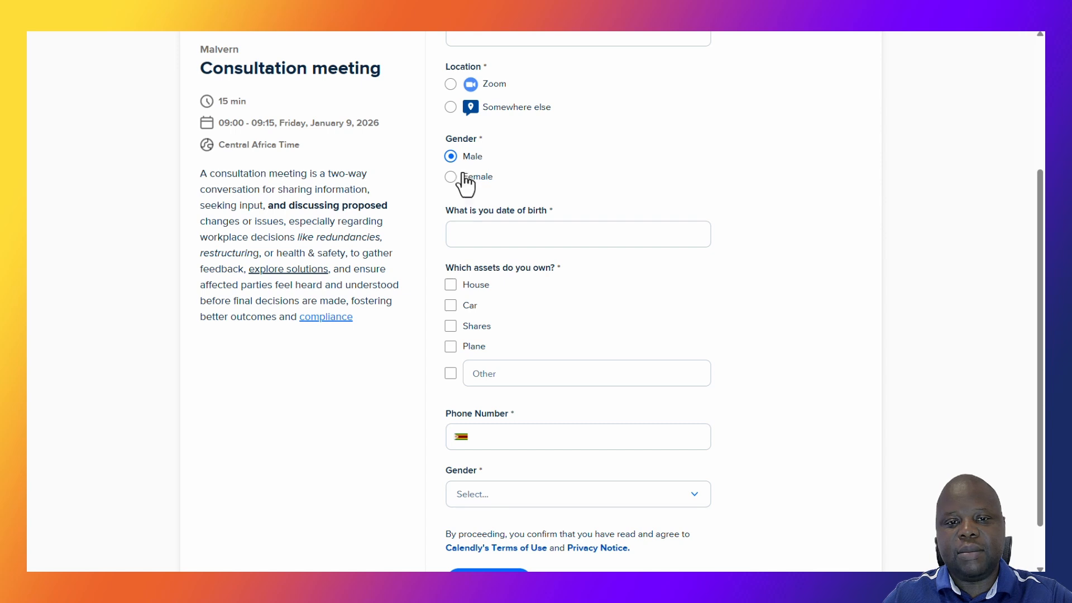
- Test the Gender dropdown below the phone number field with Male, and set its answer to Female
scroll(470, 191, "down", 1)
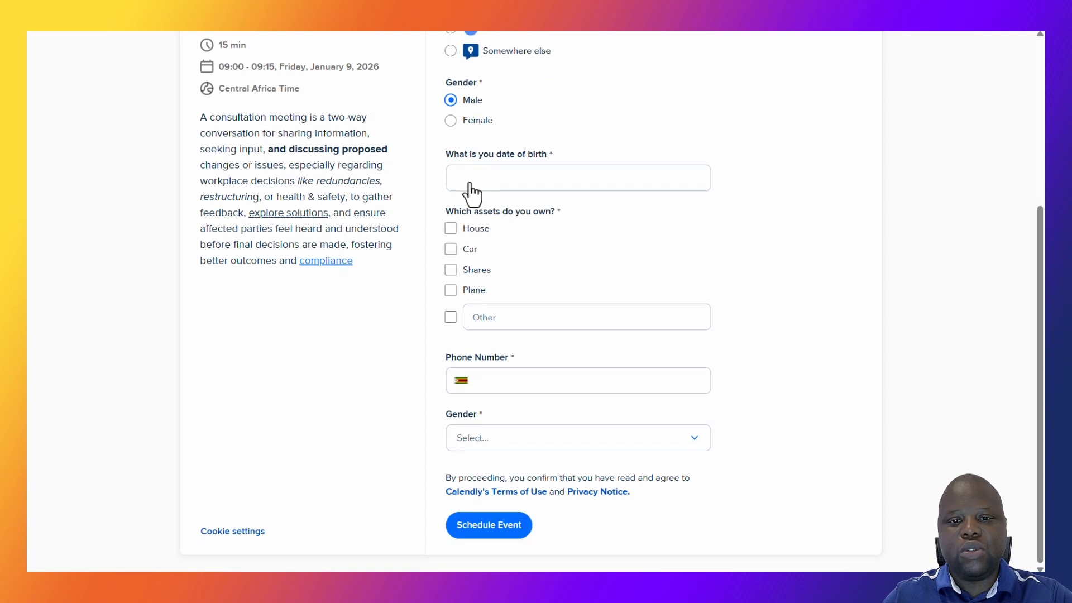
left_click(501, 441)
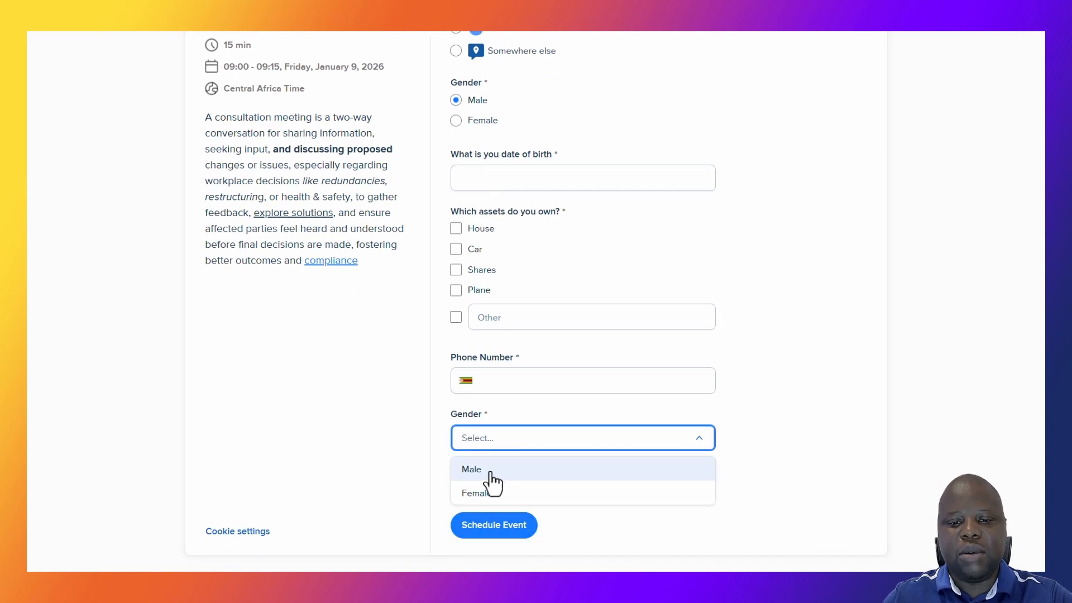
left_click(492, 471)
left_click(507, 444)
left_click(508, 493)
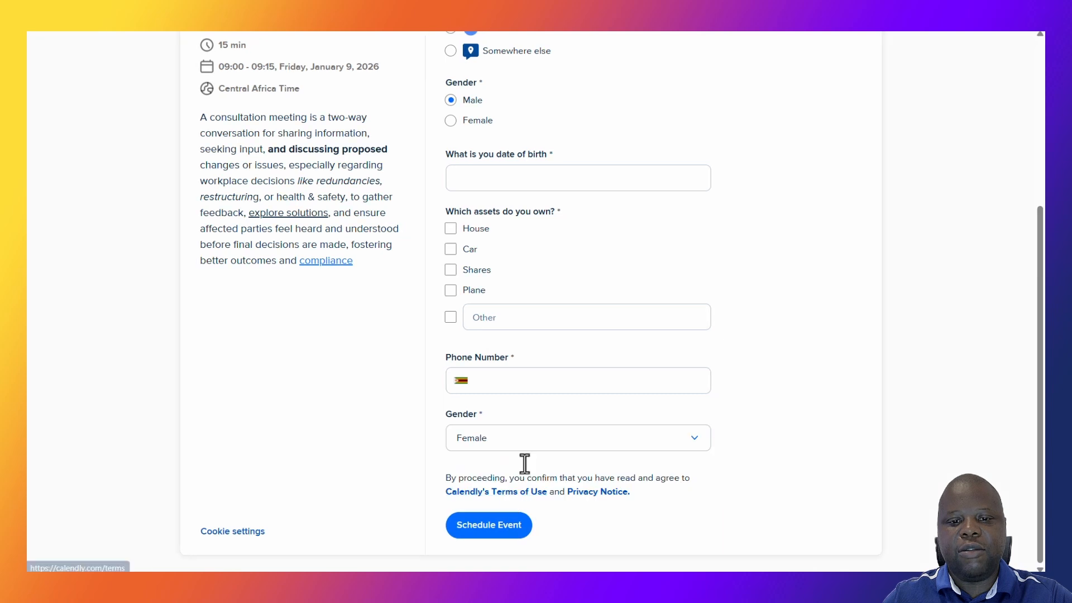
- Enter the invitee's date of birth in the date of birth question
scroll(797, 328, "up", 2)
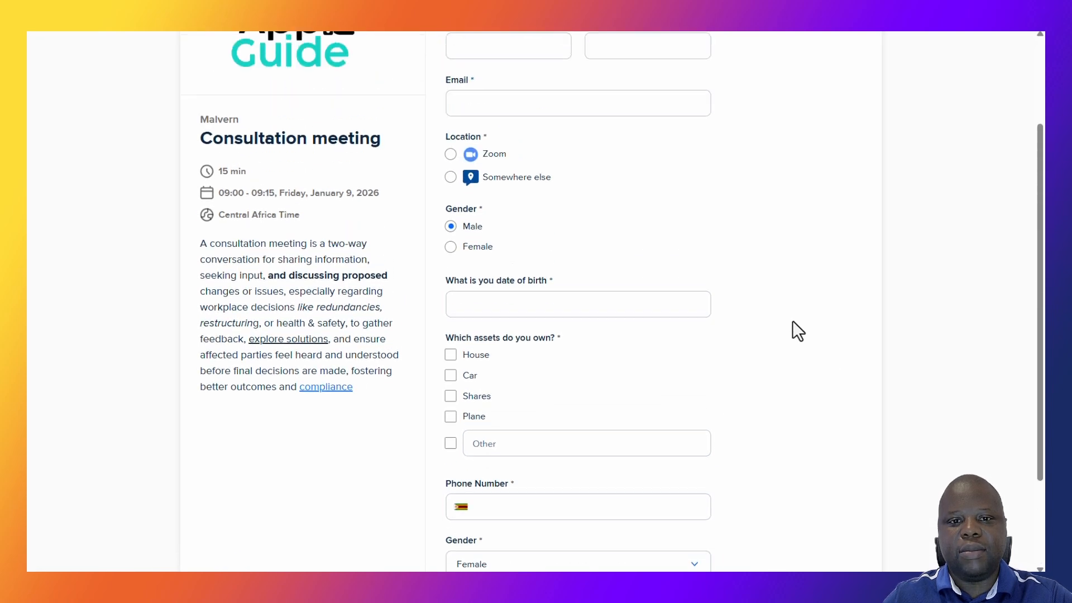
left_click(502, 320)
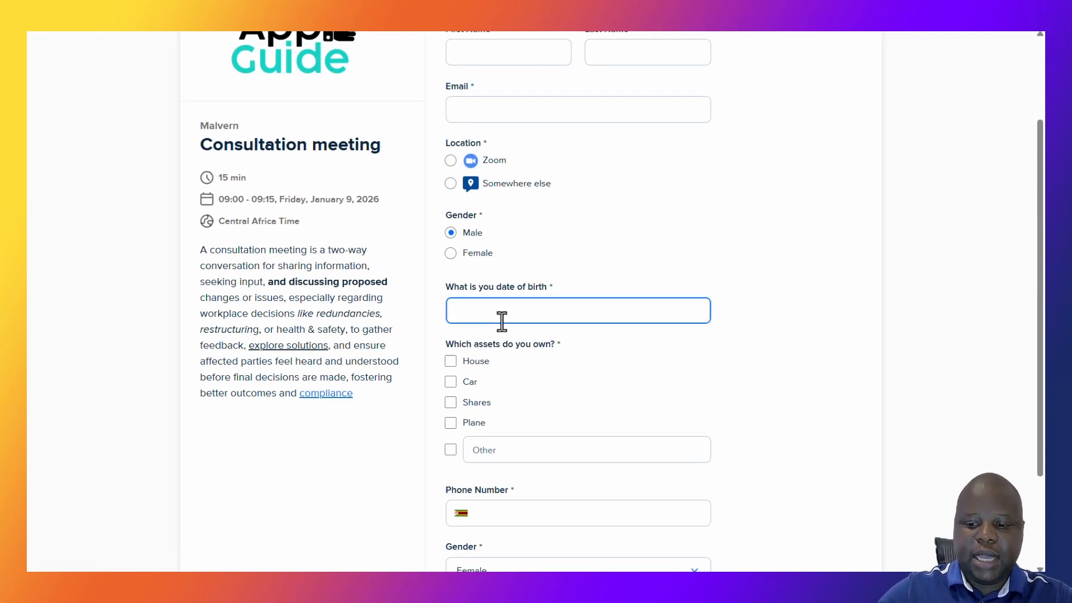
type("11/")
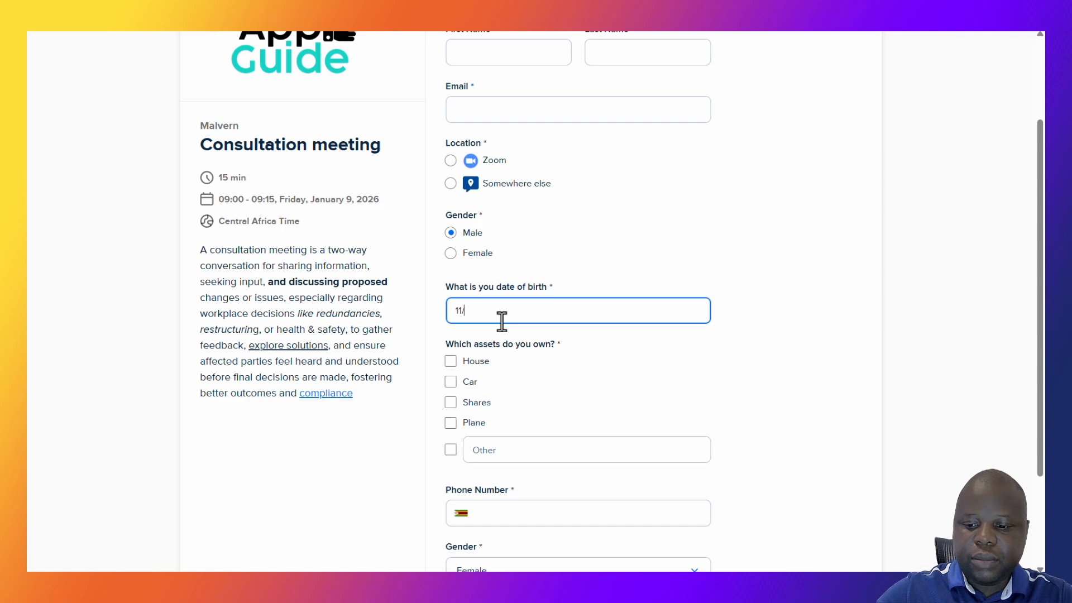
type("08/")
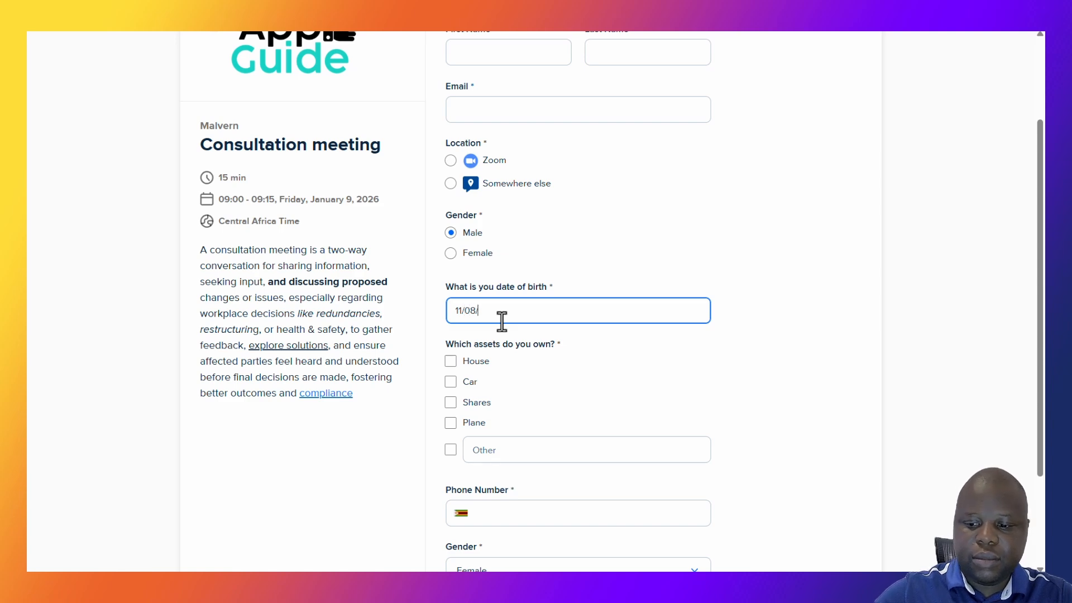
type("2020")
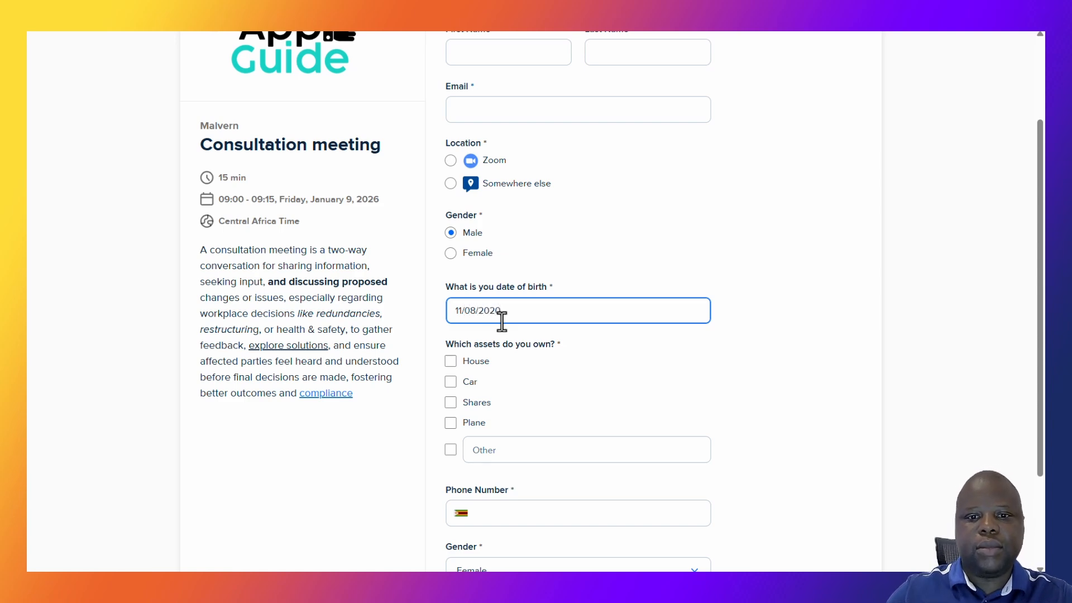
- Answer the assets question with House, Shares and "Apartments" as the other asset, selecting Plane and clearing it again
scroll(523, 314, "down", 3)
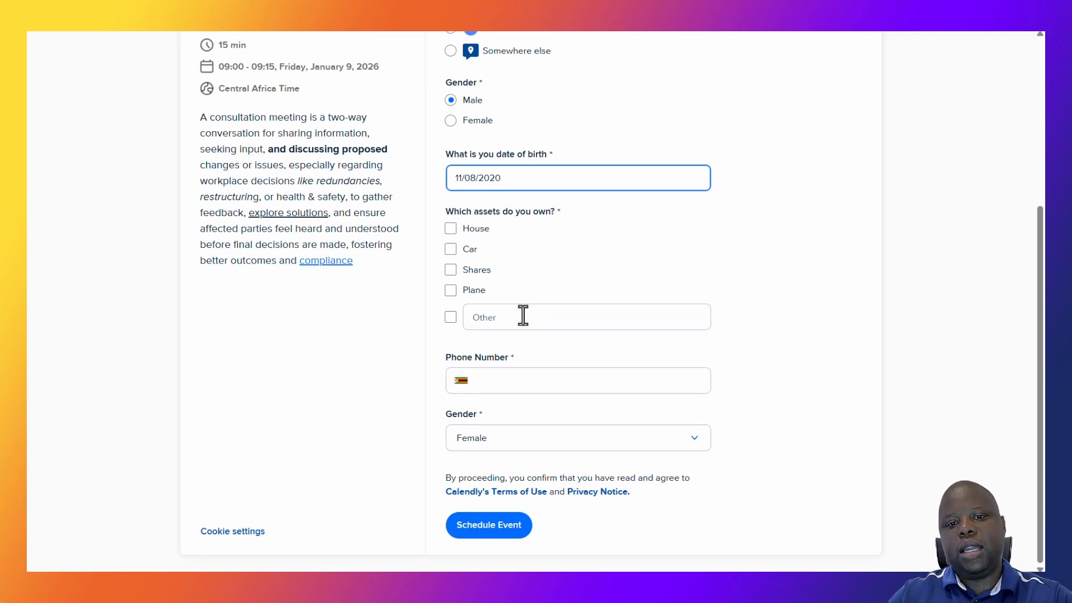
left_click(452, 230)
left_click(450, 271)
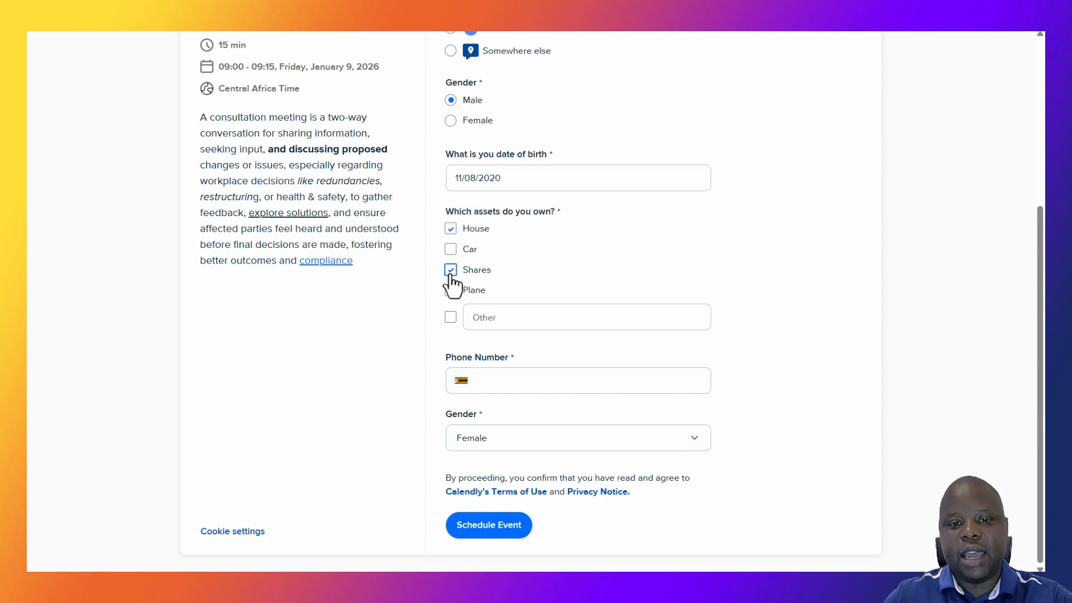
left_click(451, 292)
left_click(507, 321)
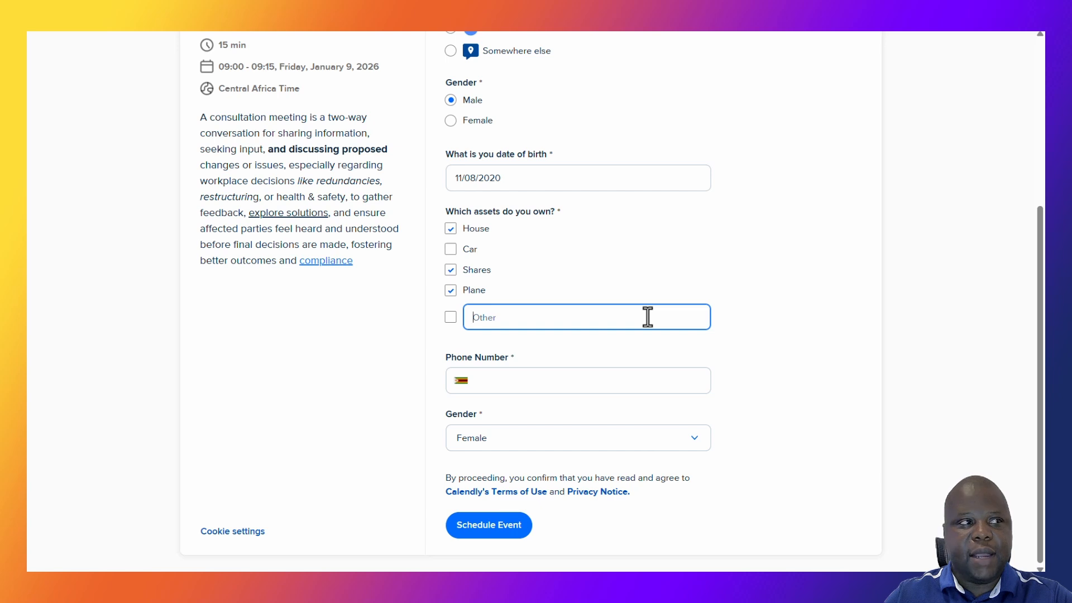
type("Apartments")
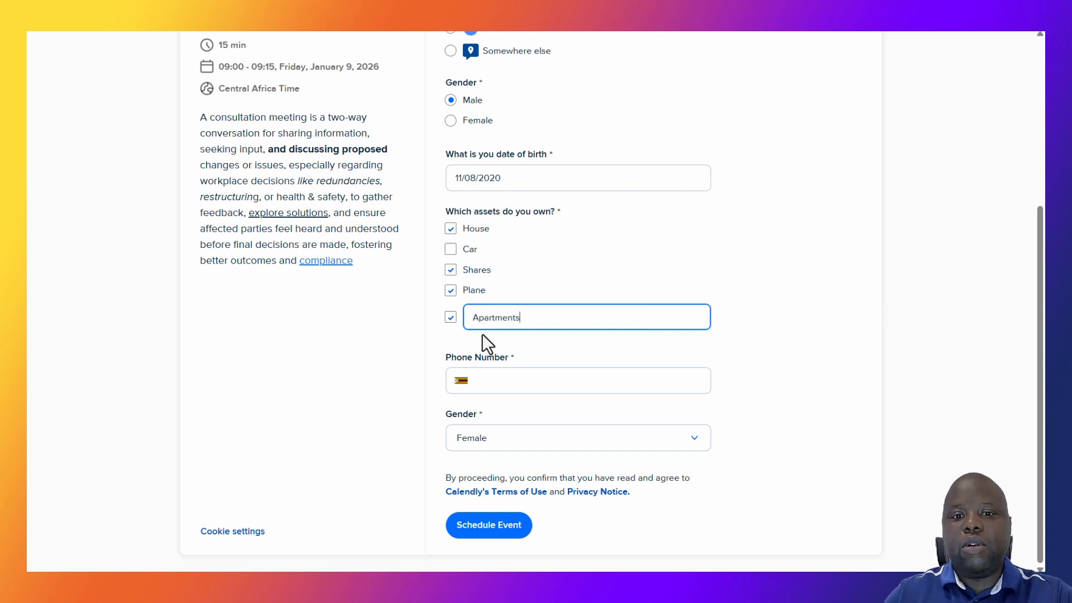
left_click(450, 292)
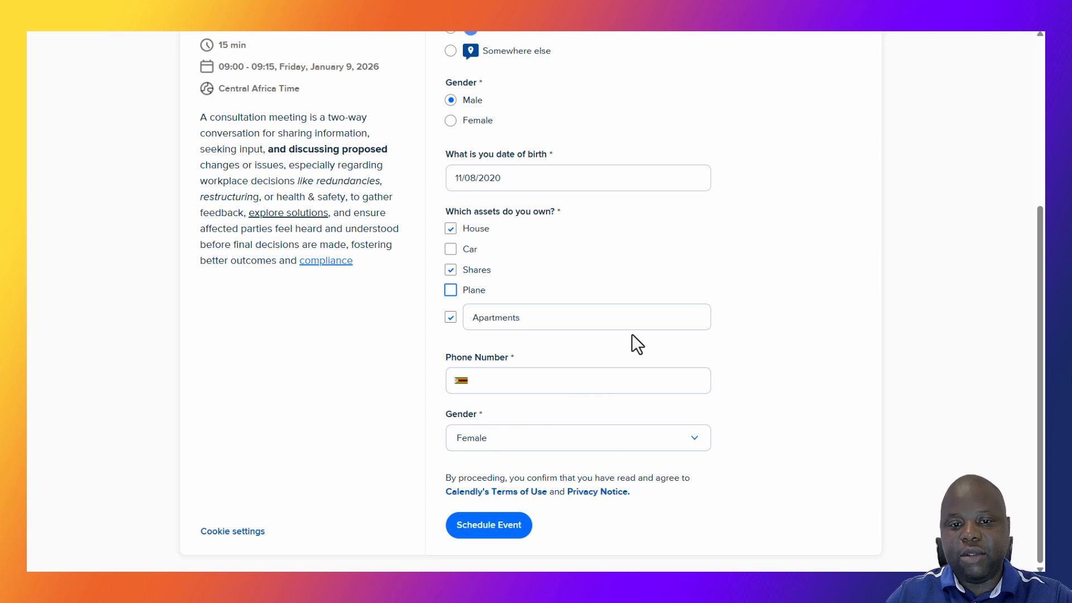